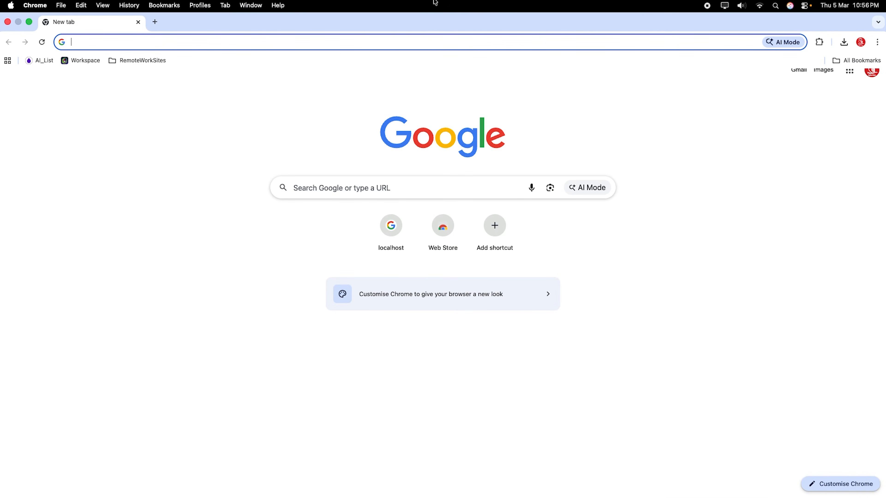
- Search the web for "download blender" and open the official Blender download page
left_click(213, 42)
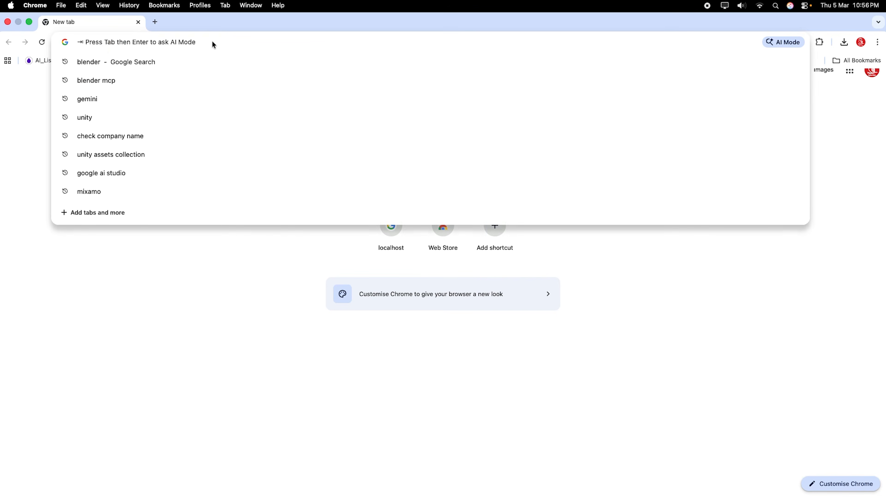
type("download blender")
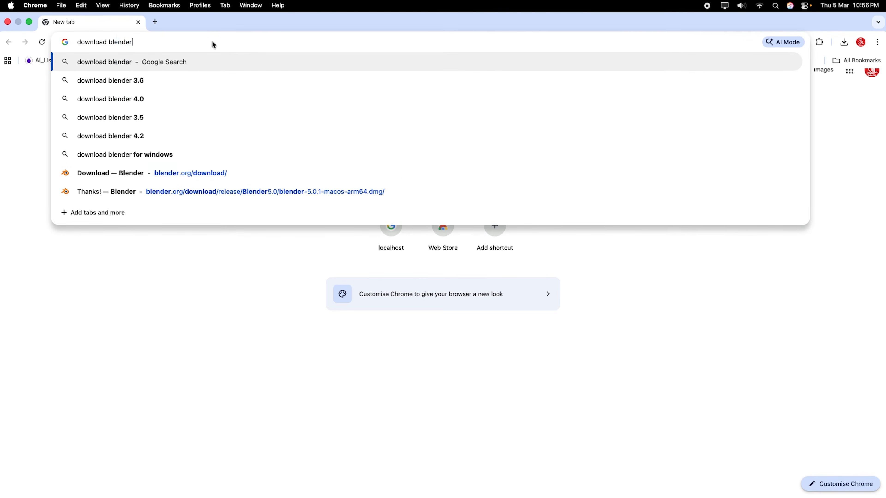
key("Return")
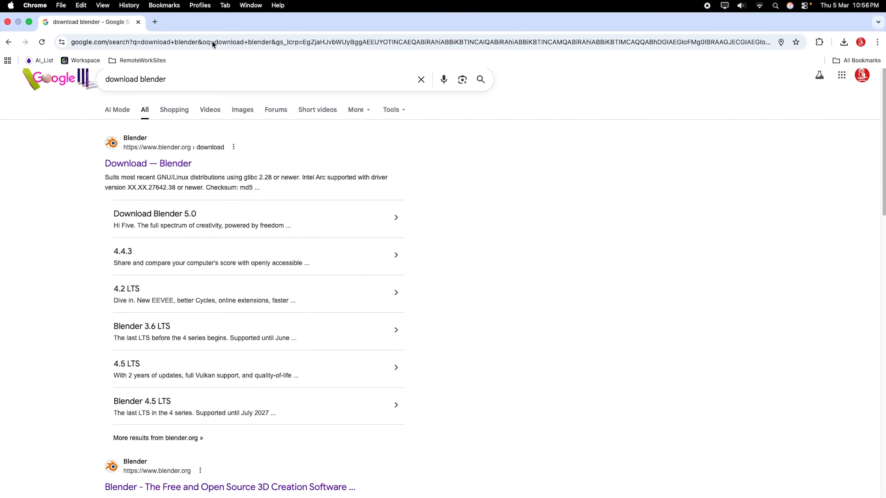
left_click(156, 165)
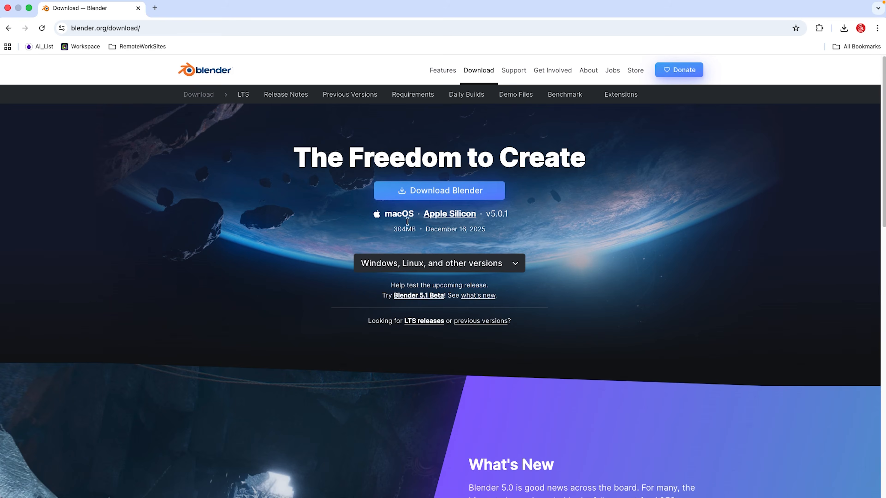
- Start the Blender v5.0.1 download for macOS Apple Silicon, and cancel it in the recent download history
left_click(441, 194)
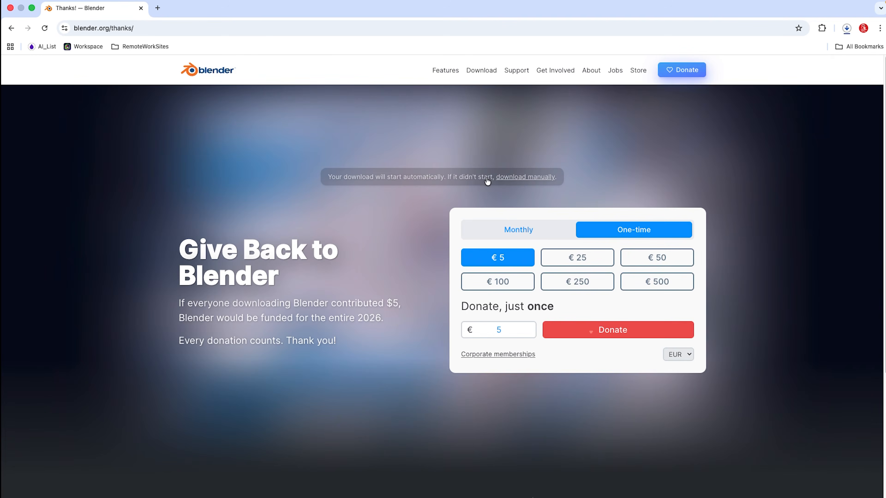
left_click(847, 28)
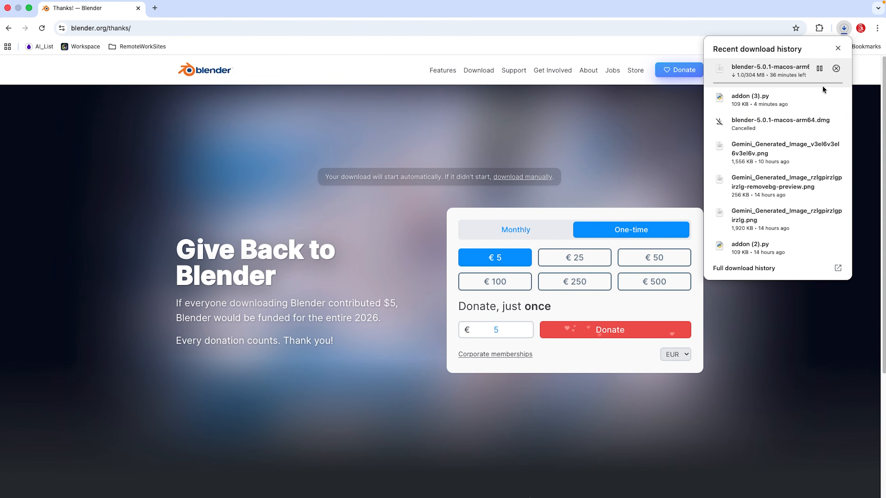
left_click(836, 68)
left_click(839, 50)
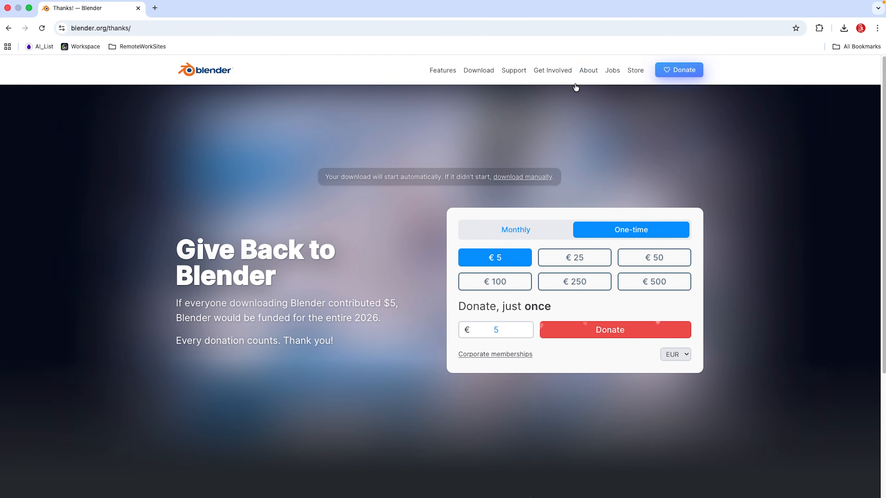
- Search for "blender mcp" in a new browser tab and open the blender-mcp GitHub repository
left_click(156, 8)
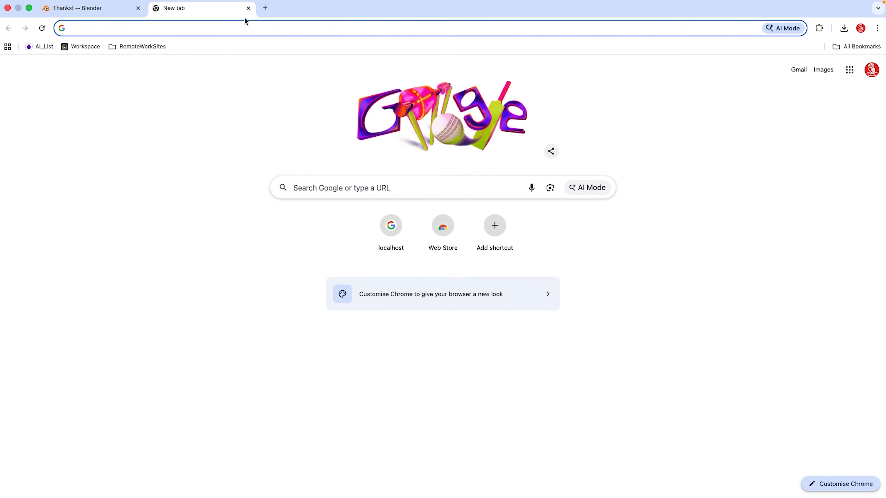
type("blder")
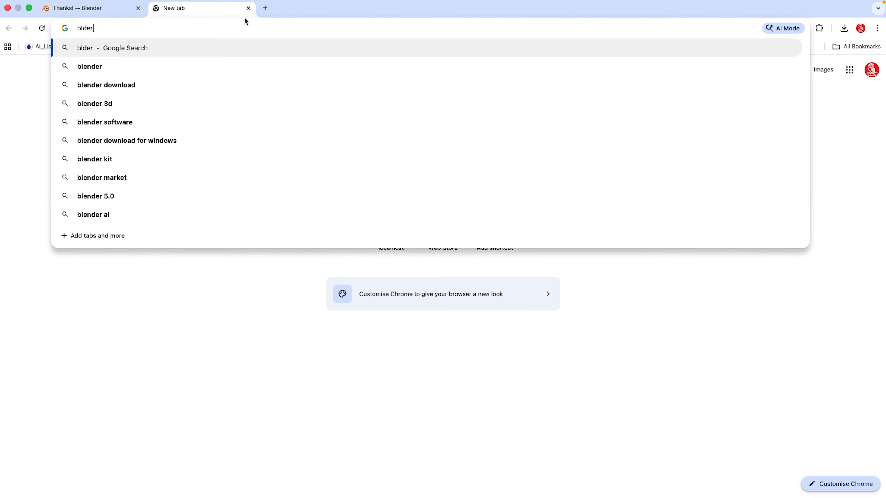
key("BackSpace")
key("BackSpace")
key("BackSpace")
type("ender")
key("Return")
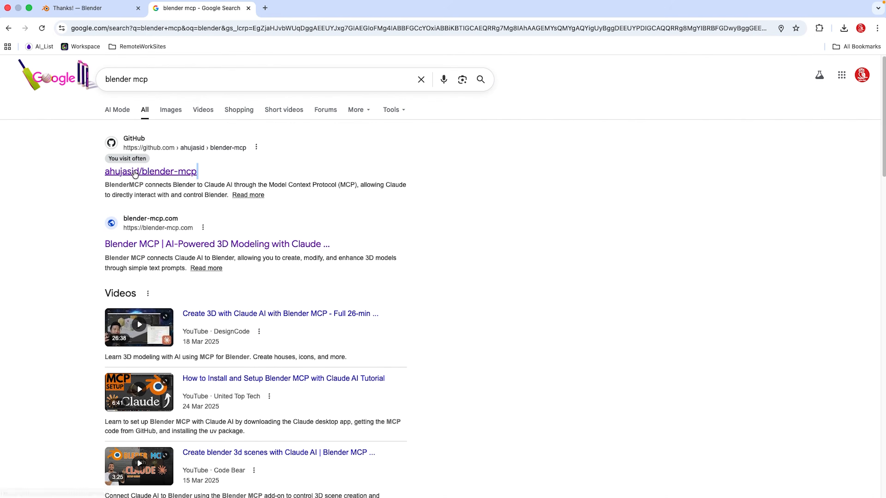
left_click(135, 174)
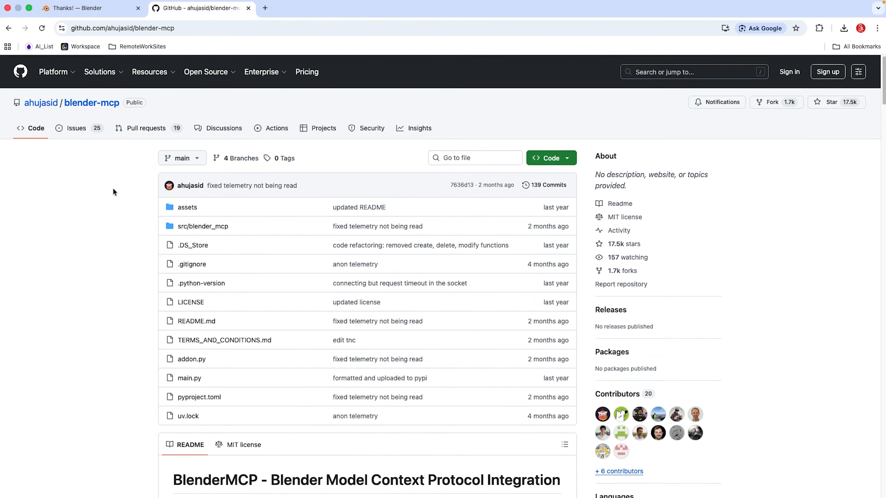
- Review the README's installation prerequisites, the Claude, Cursor and Visual Studio Code integration sections, and the Blender add-on setup and connection instructions
scroll(112, 190, "down", 5)
scroll(112, 191, "down", 10)
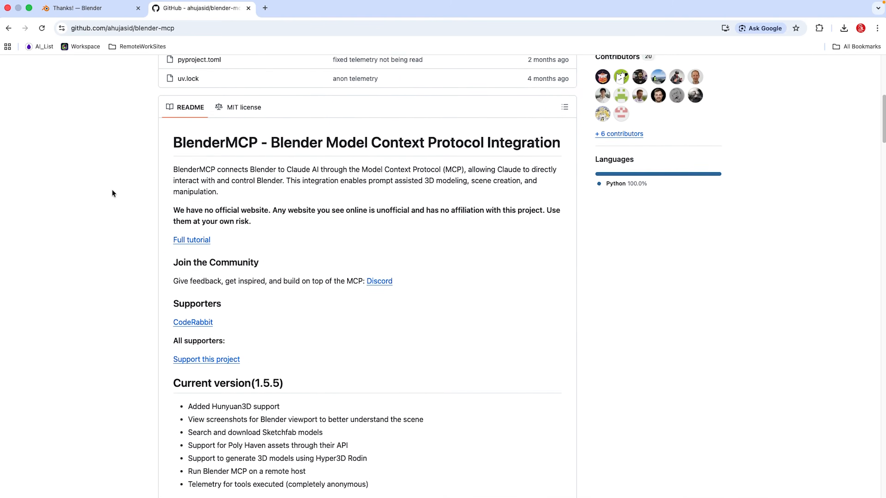
scroll(112, 190, "down", 12)
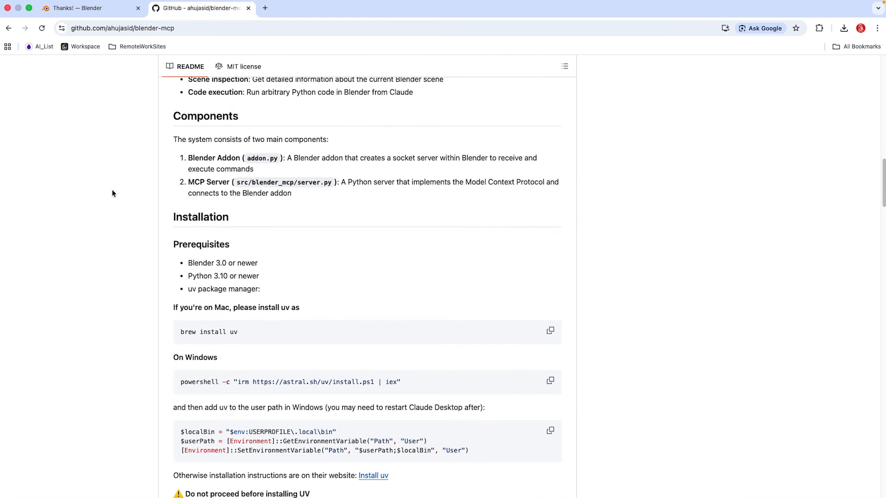
scroll(112, 190, "down", 8)
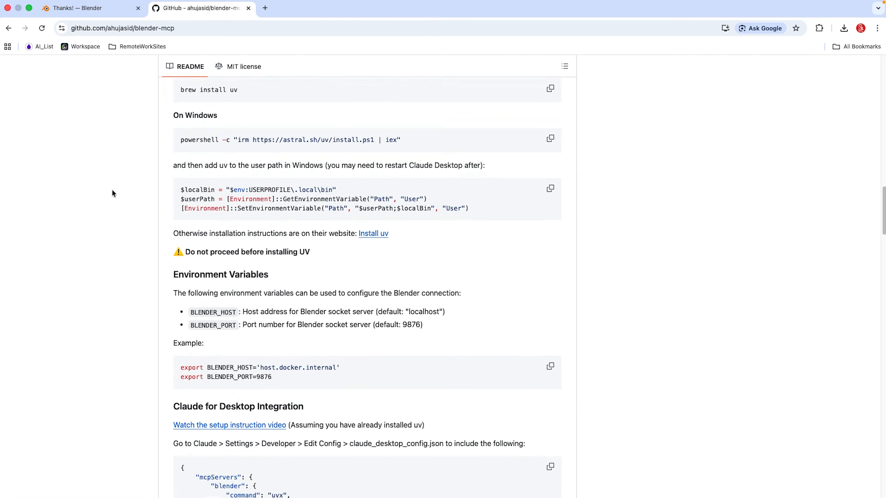
scroll(112, 190, "down", 4)
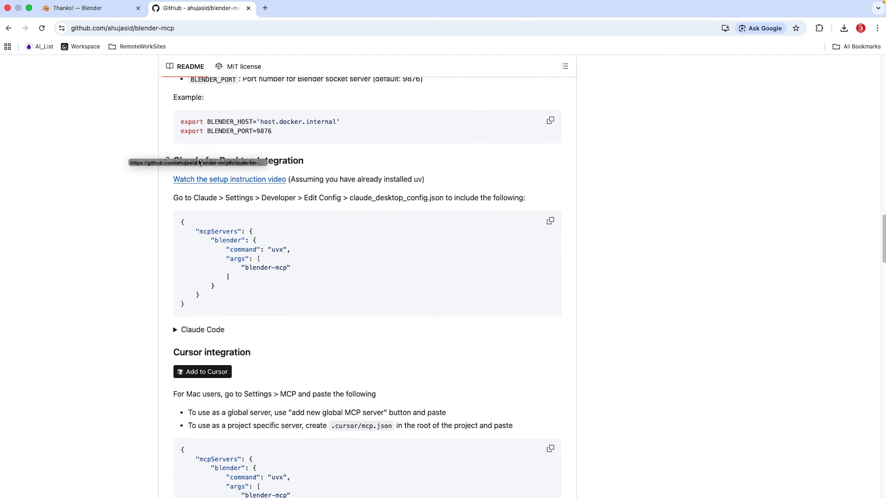
scroll(224, 206, "down", 5)
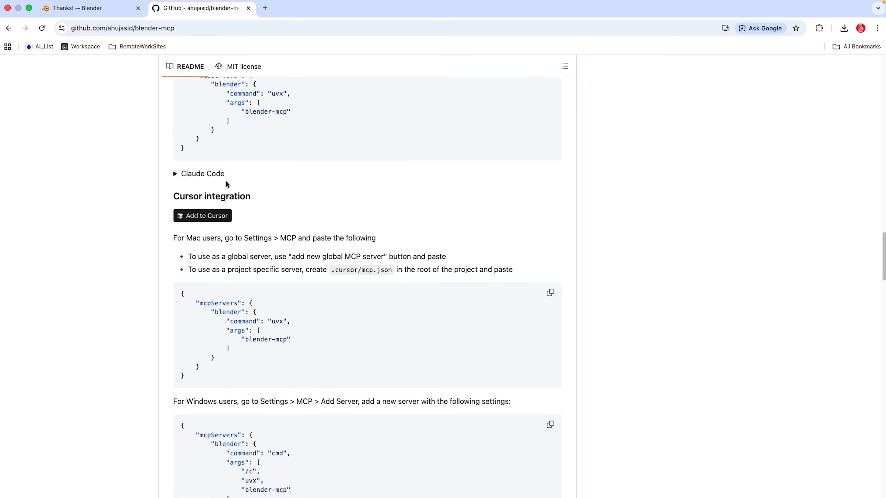
left_click_drag(266, 195, 153, 190)
scroll(153, 190, "down", 9)
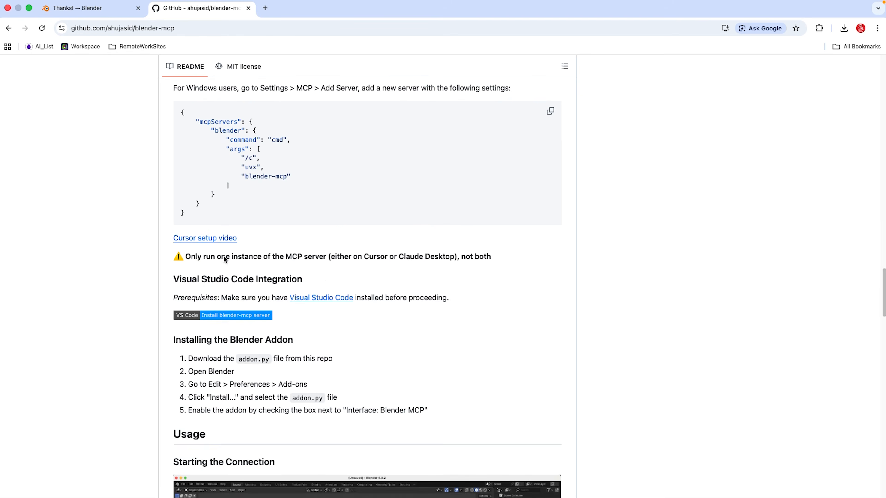
left_click_drag(303, 279, 184, 274)
left_click(183, 275)
scroll(173, 272, "down", 18)
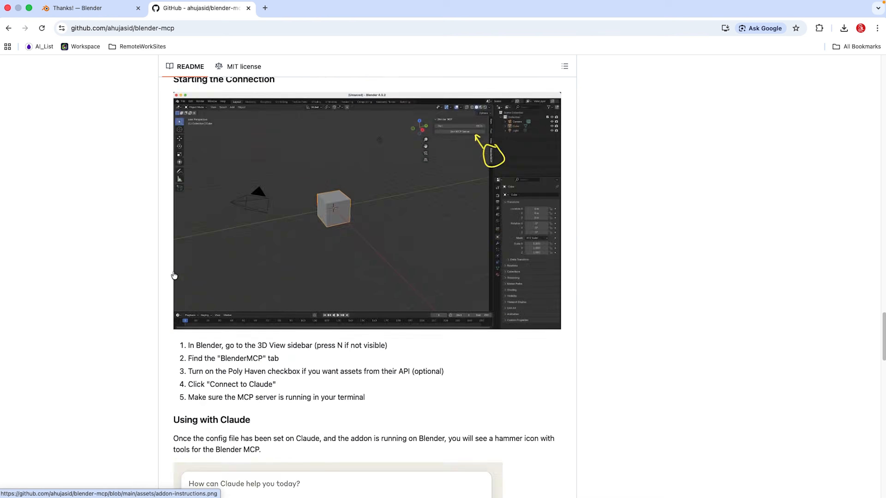
- Download the raw addon.py file from the repository's file list and show the downloaded copy, addon (4).py, in Finder
scroll(174, 274, "up", 20)
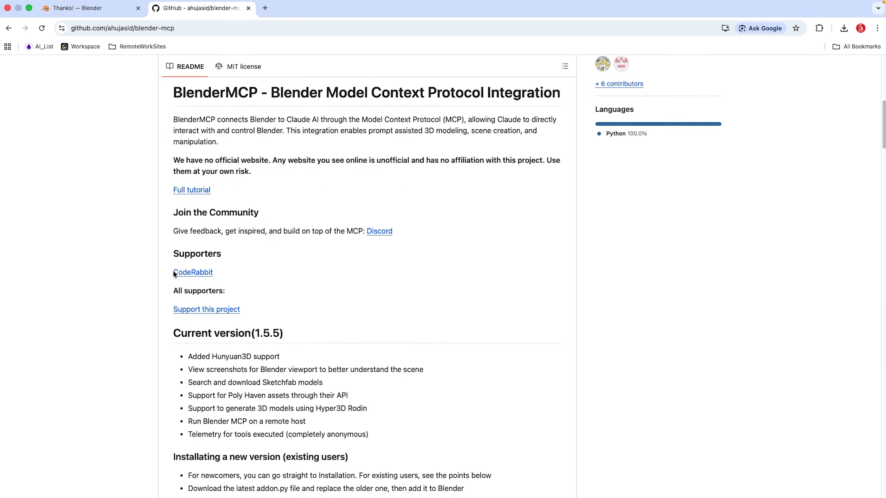
scroll(173, 271, "up", 5)
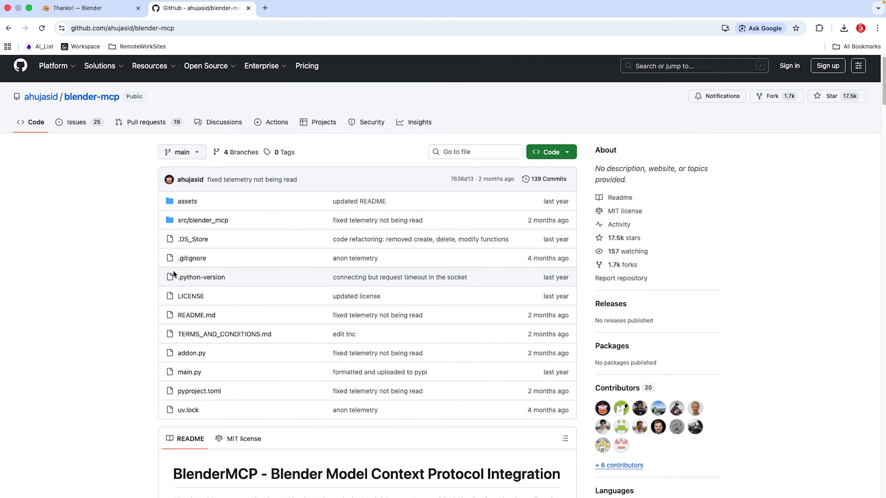
scroll(172, 271, "down", 1)
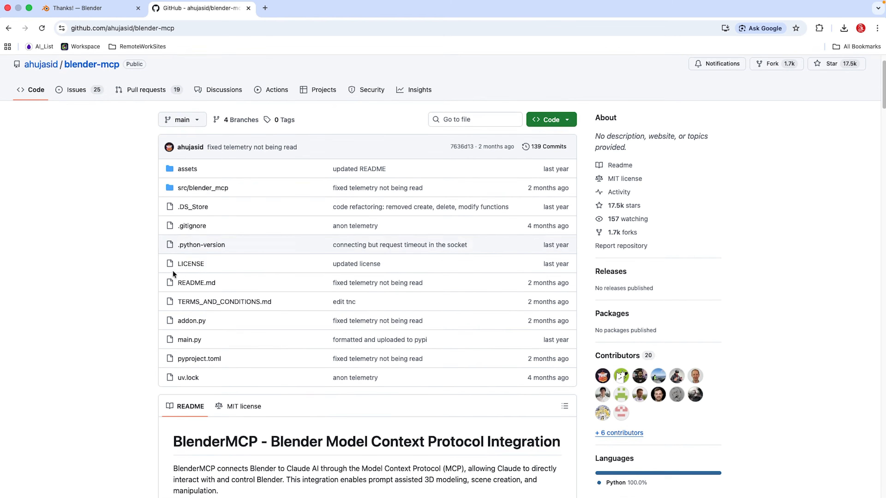
left_click(190, 320)
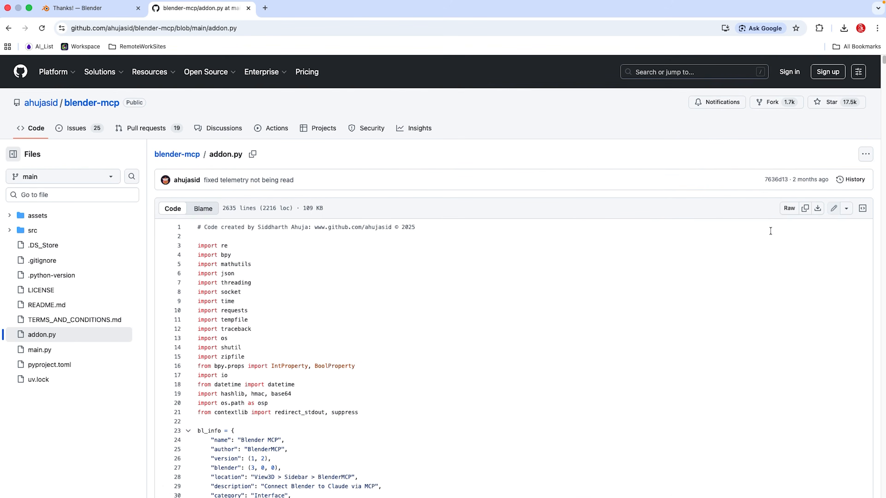
left_click(818, 209)
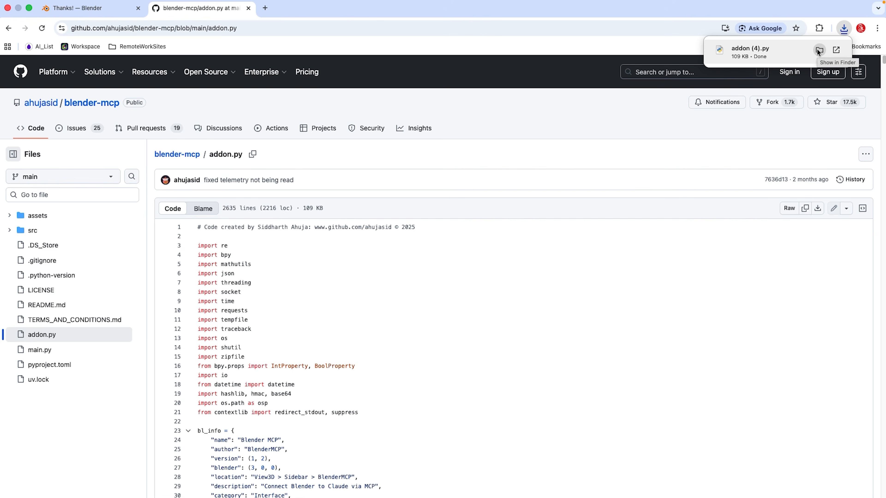
left_click(819, 51)
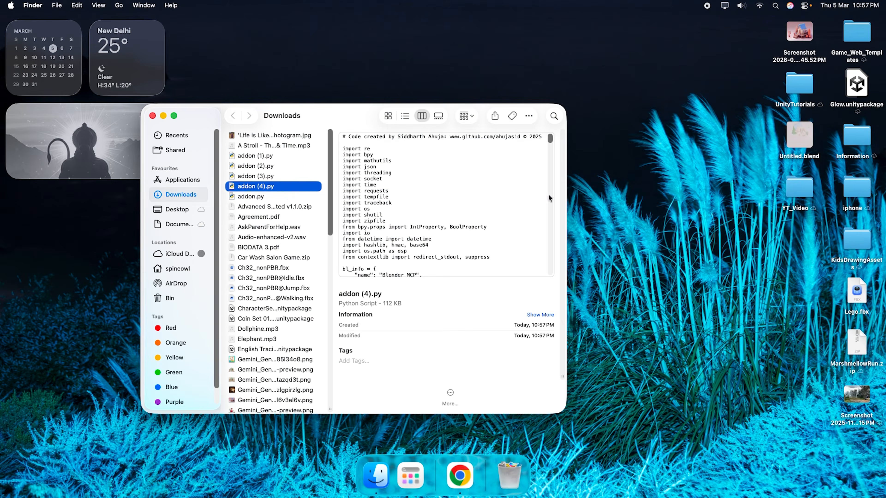
left_click(273, 196)
left_click(276, 187)
- Launch Blender from the installed applications and dismiss its splash screen
left_click(412, 467)
type("blender")
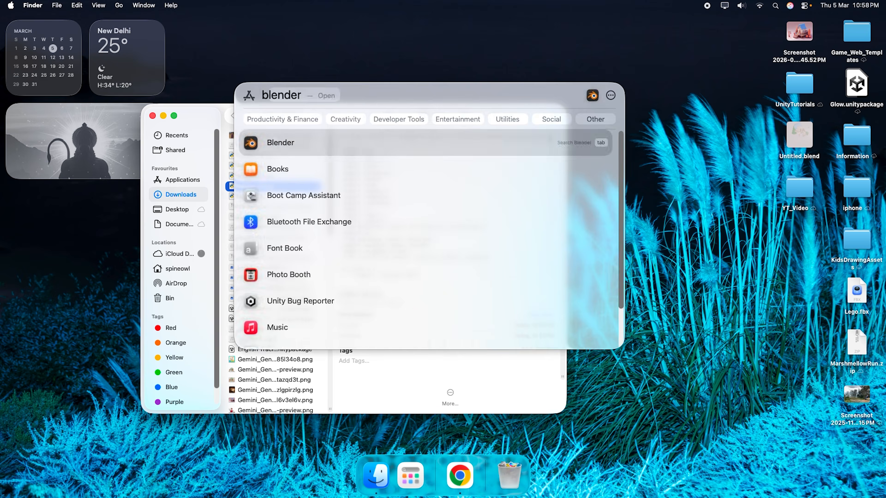
key("Return")
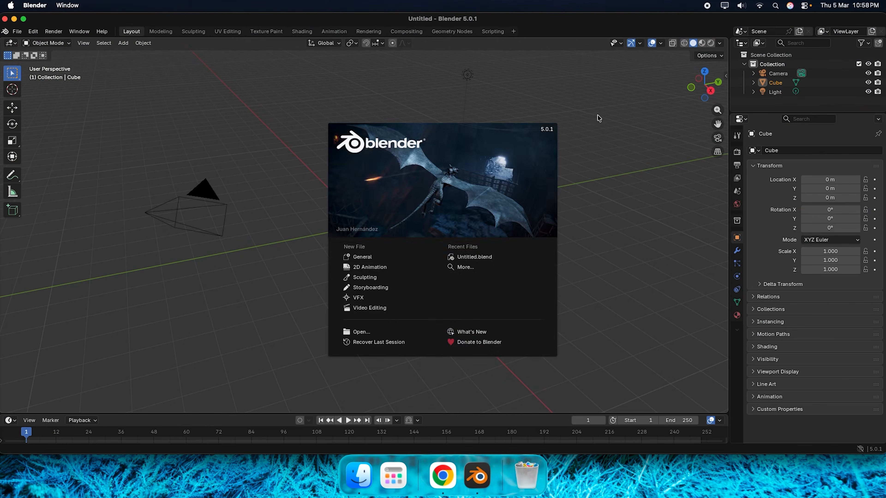
left_click(597, 118)
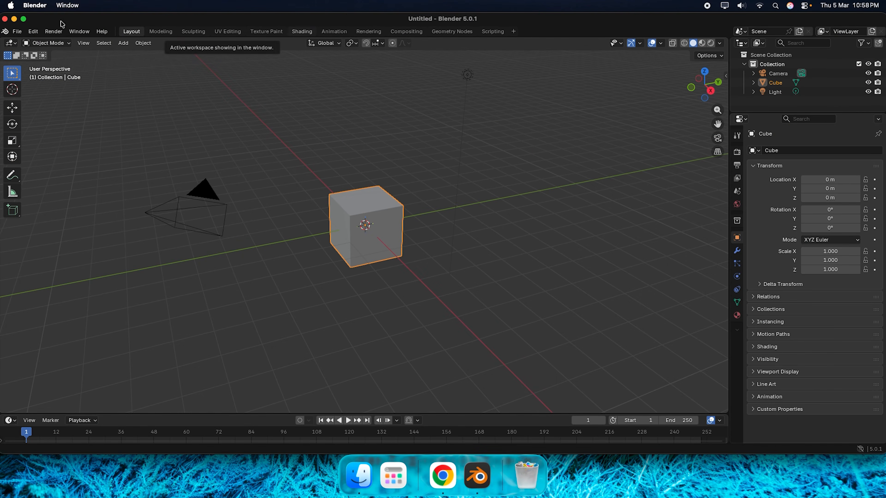
- Install the add-on from disk in Blender's preferences using addon (4).py from the Downloads folder, and expand the first Blender MCP entry's details
left_click(33, 32)
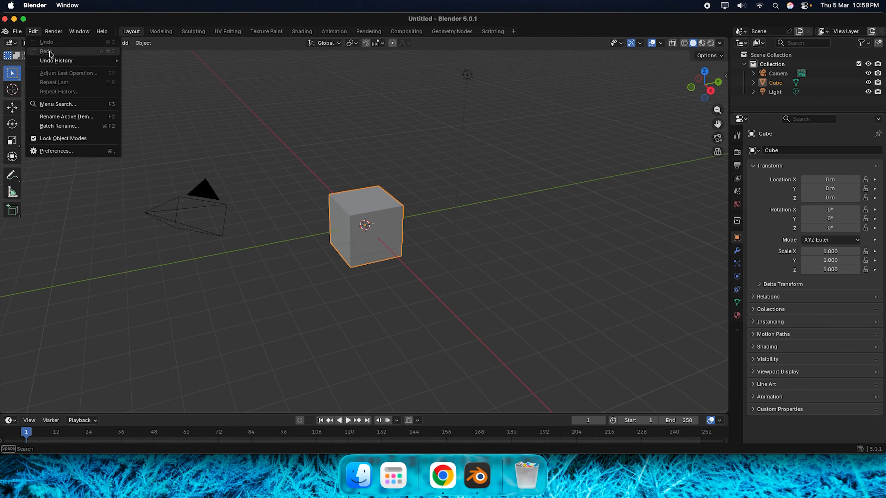
left_click(58, 151)
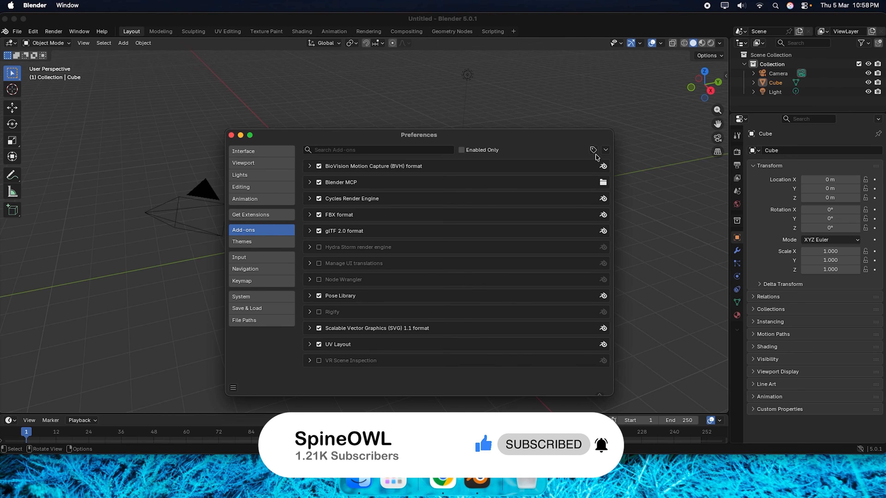
left_click(605, 151)
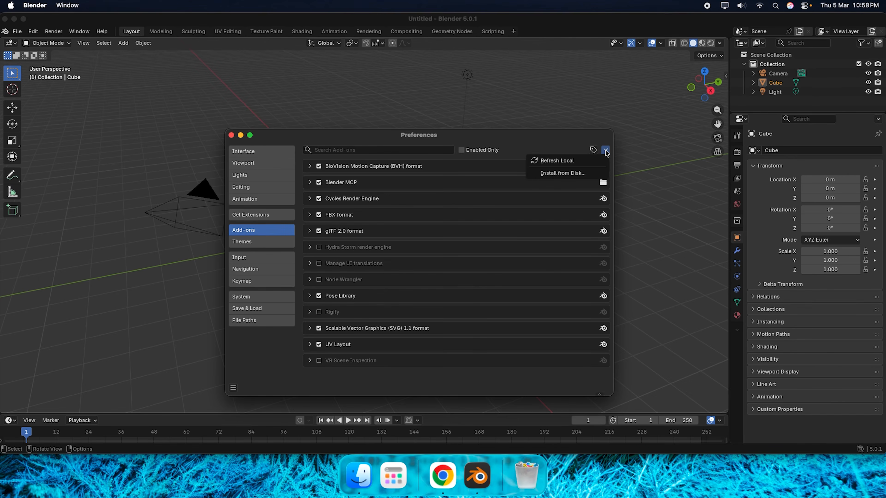
left_click(578, 173)
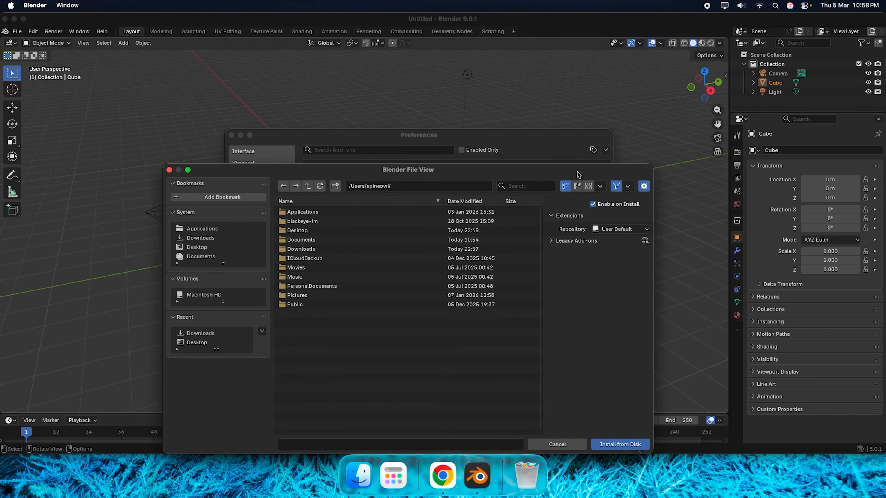
left_click(219, 241)
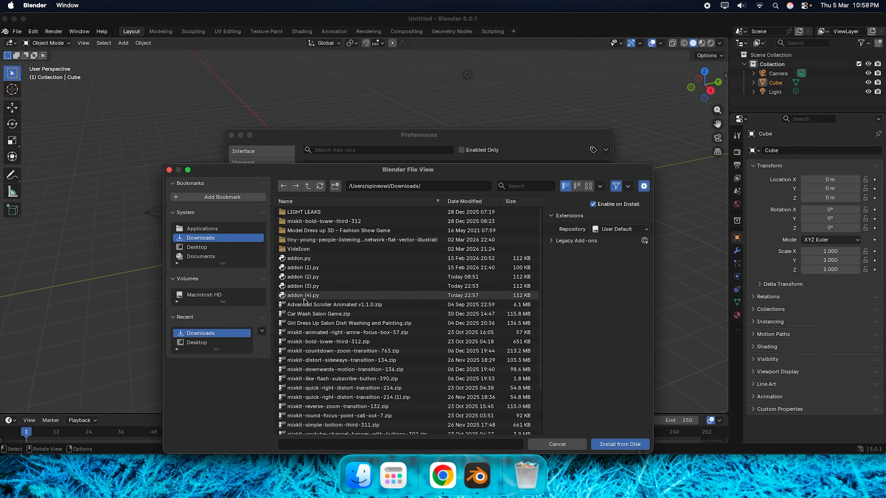
left_click(317, 296)
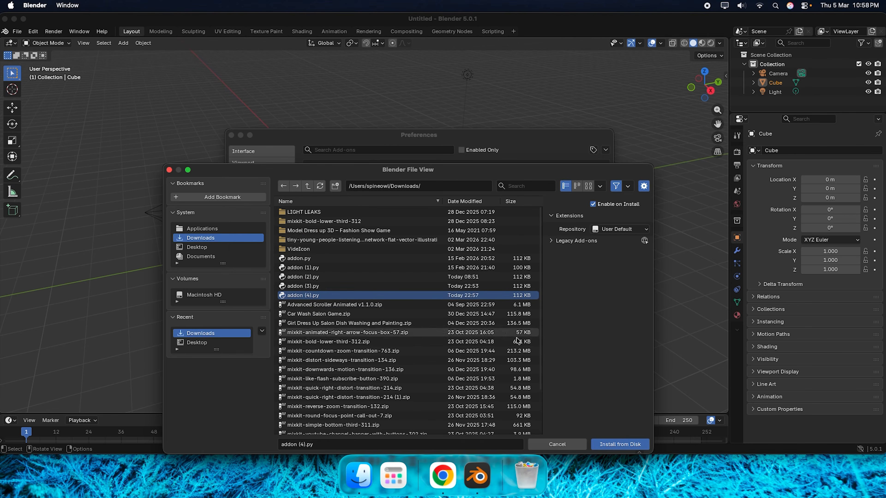
left_click(604, 445)
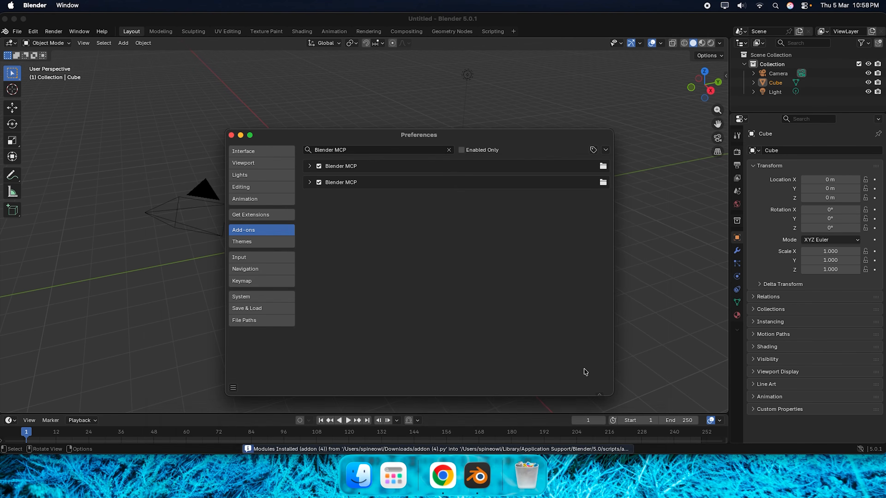
left_click(310, 166)
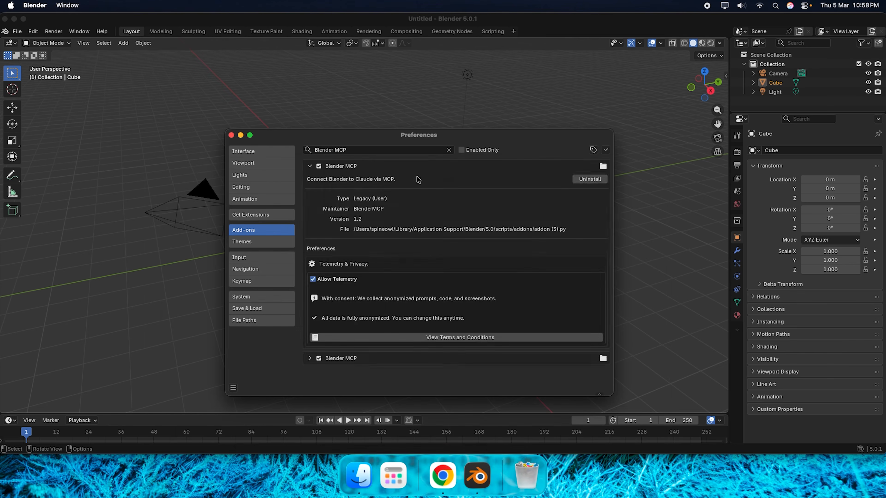
- Uninstall the older Blender MCP copy, addon (3).py, check the remaining entry's details, and close the preferences
left_click(590, 179)
left_click(553, 208)
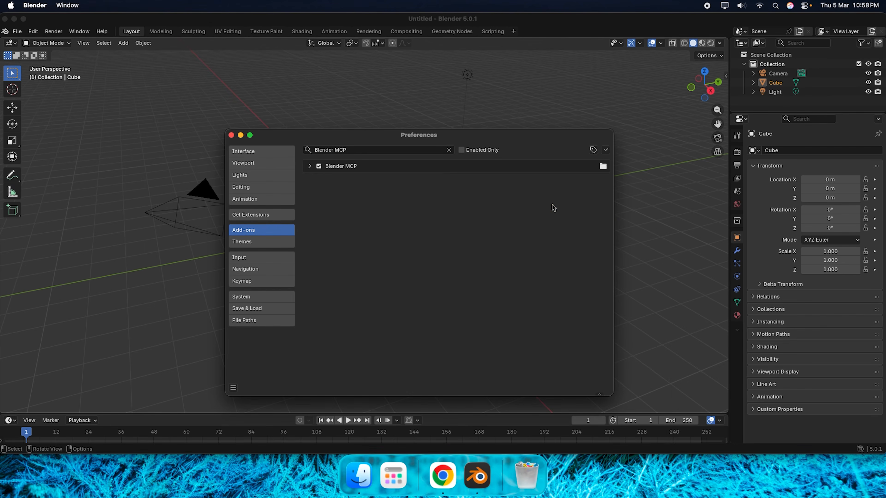
left_click(310, 166)
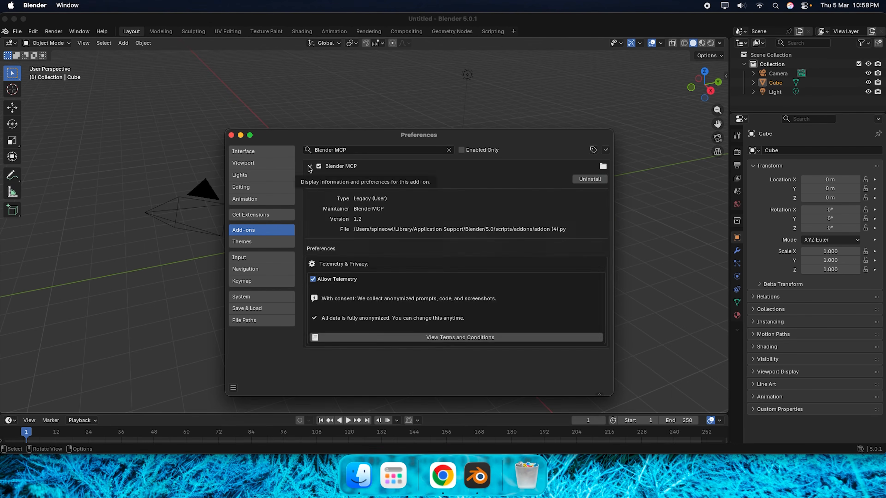
left_click(310, 167)
left_click(232, 135)
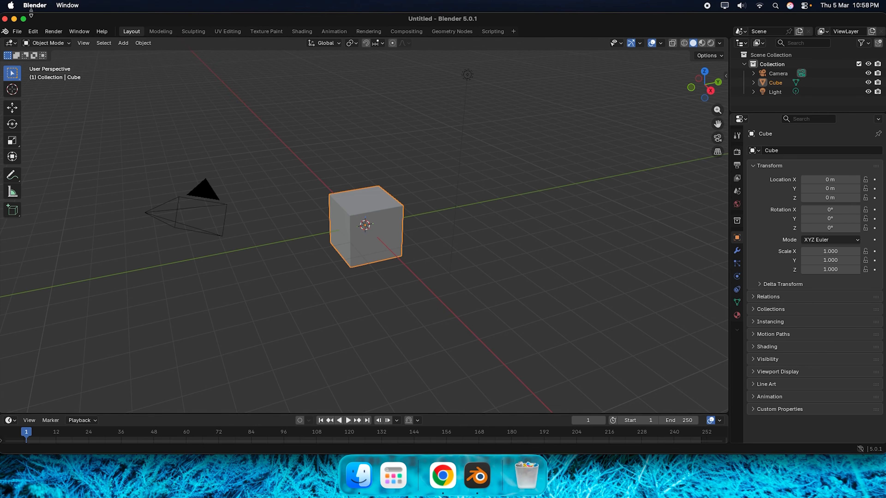
- Quit Blender, launch it again, and dismiss the splash screen
left_click(34, 5)
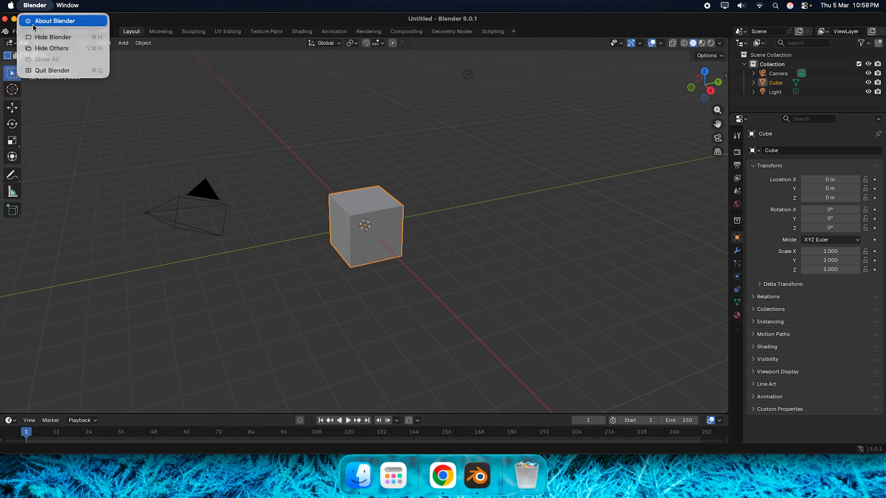
left_click(41, 71)
left_click(153, 115)
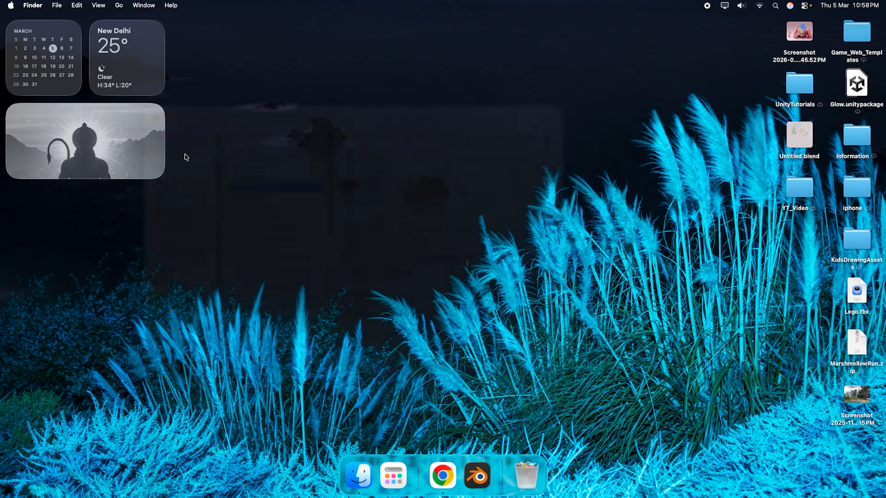
left_click(480, 487)
left_click(612, 127)
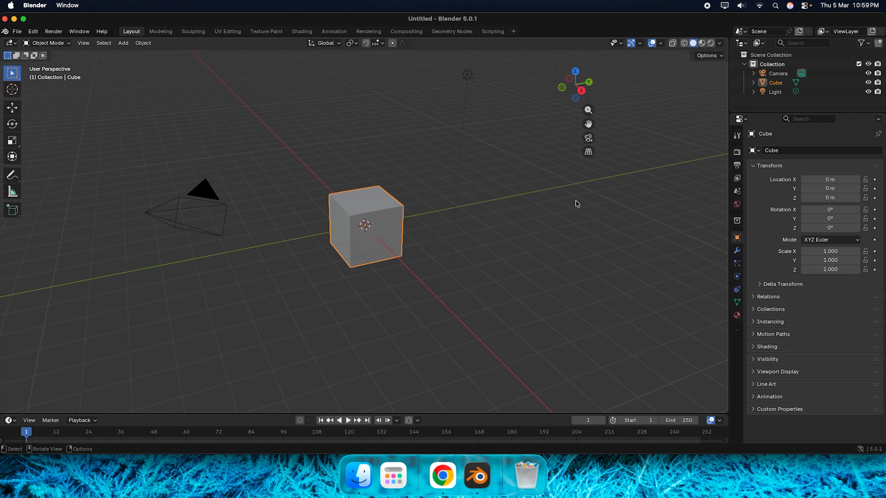
- Show the BlenderMCP settings in the 3D viewport and connect to the MCP server on port 9876
key("n")
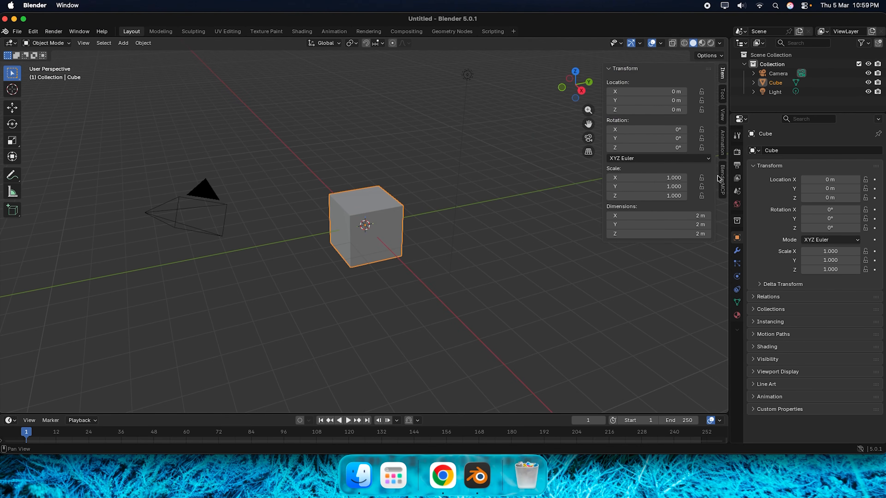
left_click(723, 185)
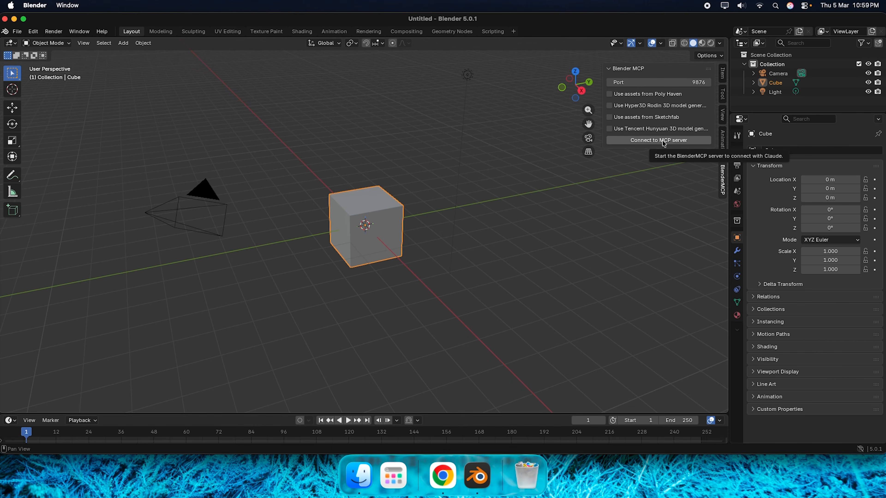
left_click(663, 141)
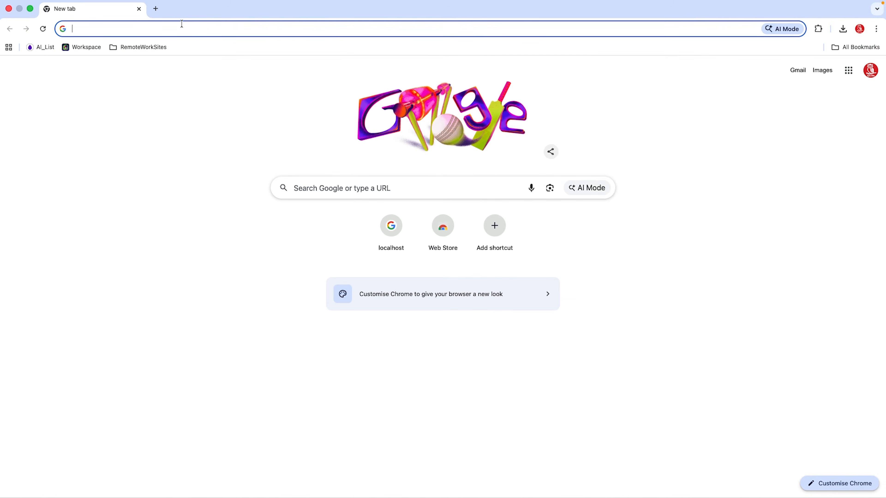
- Switch to Chrome, open antigravity.google, and look over the Google Antigravity home page
left_click(182, 28)
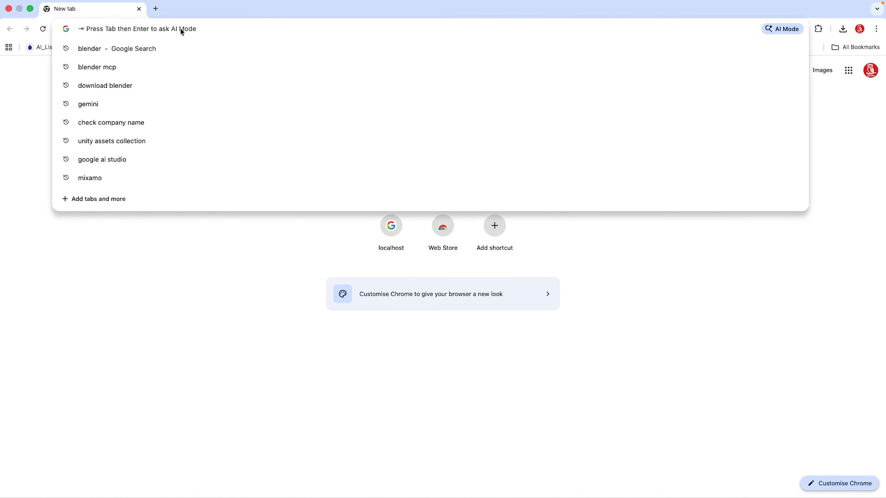
type("ant")
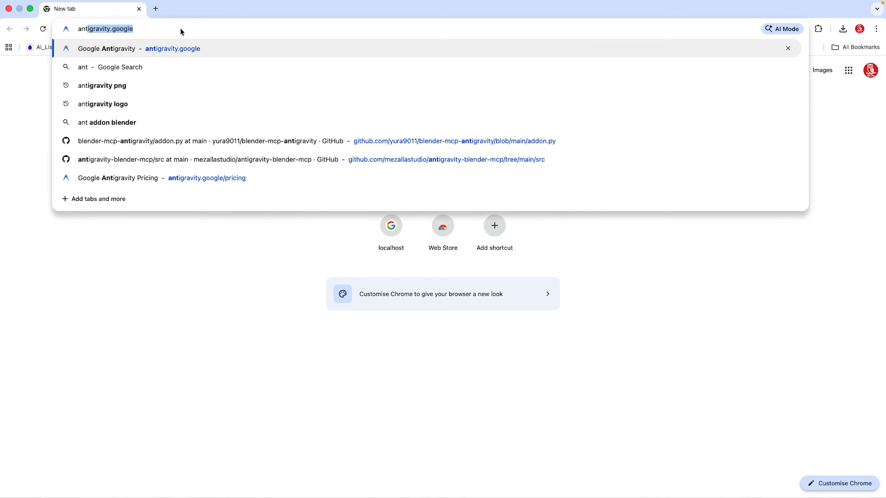
key("Return")
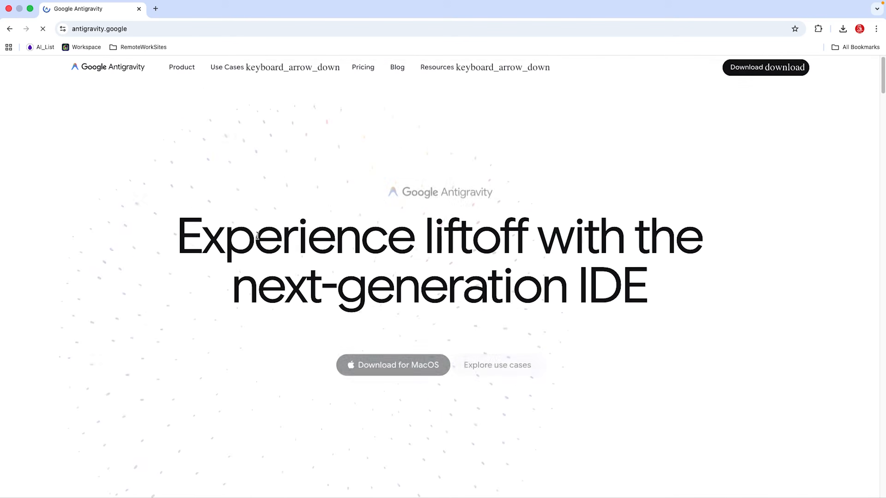
scroll(257, 237, "down", 5)
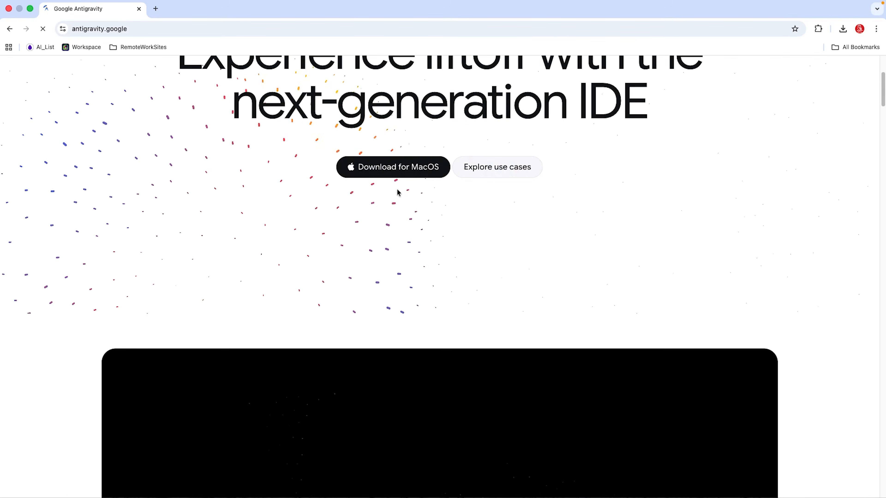
scroll(389, 227, "down", 8)
scroll(386, 236, "down", 15)
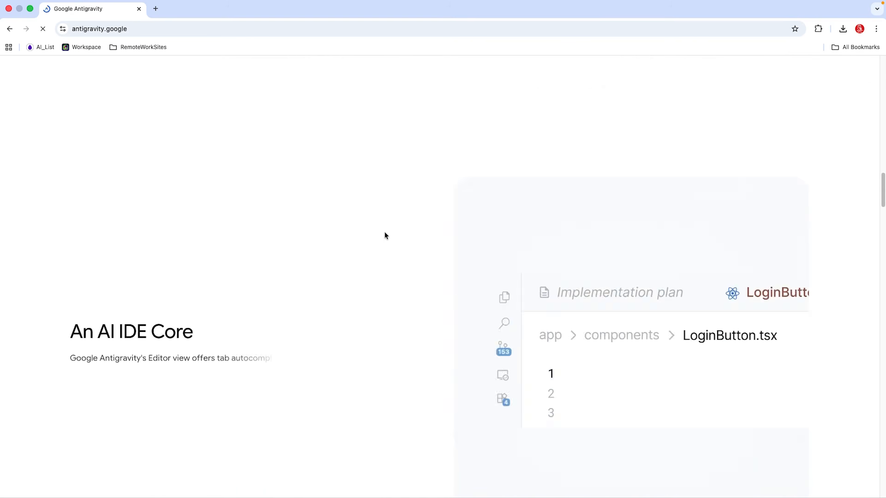
scroll(385, 236, "up", 3)
scroll(384, 232, "up", 20)
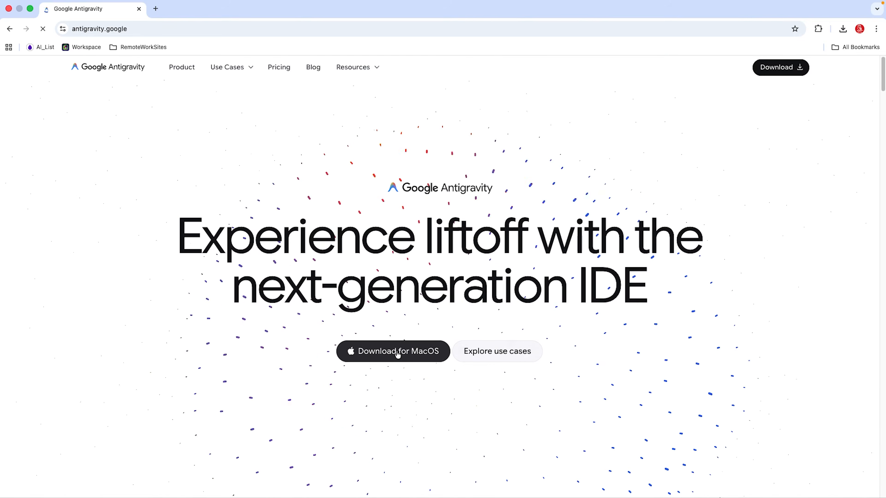
- Start the Google Antigravity download for macOS on Apple Silicon and point out the Windows download options
left_click(396, 353)
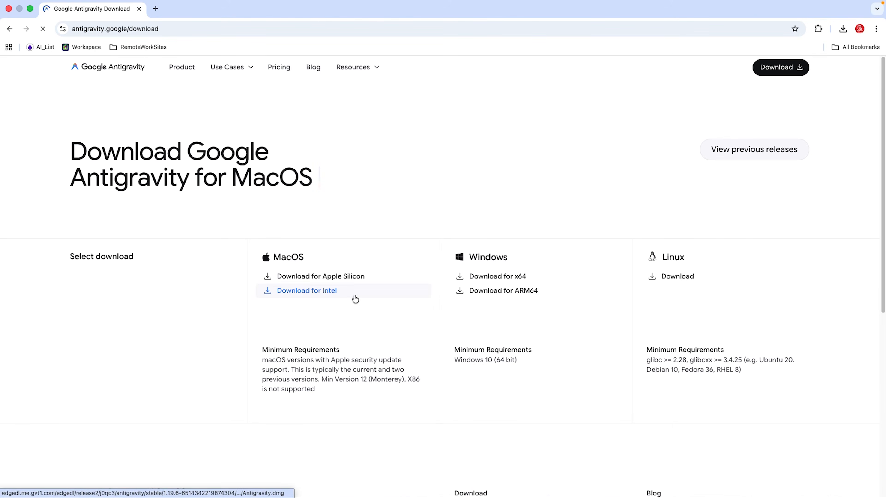
left_click(313, 278)
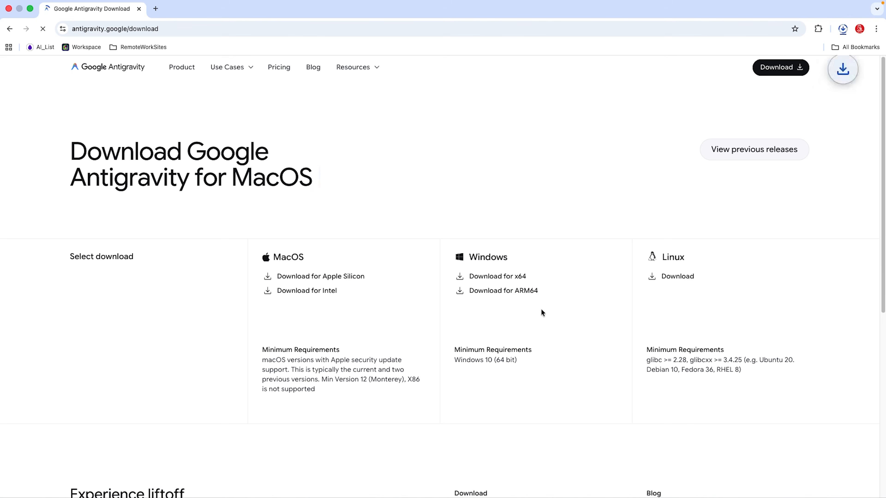
left_click_drag(449, 246, 577, 303)
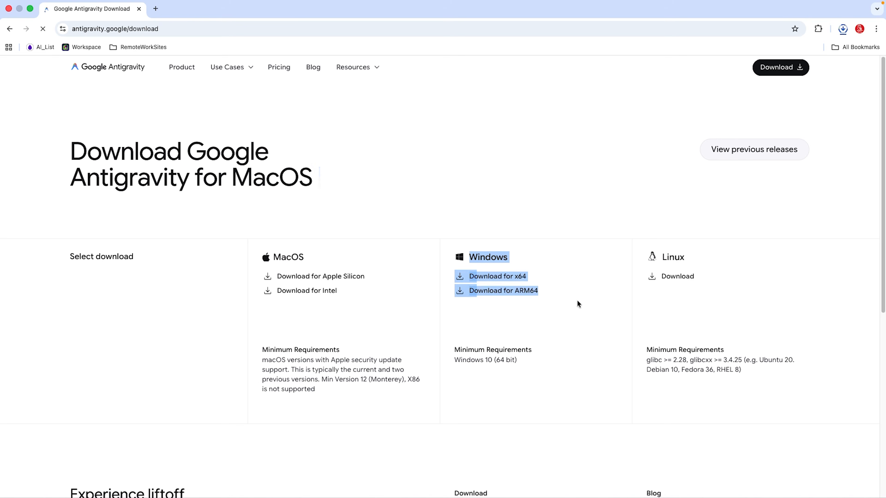
- Cancel the Antigravity.dmg download and close the browser window
left_click(843, 28)
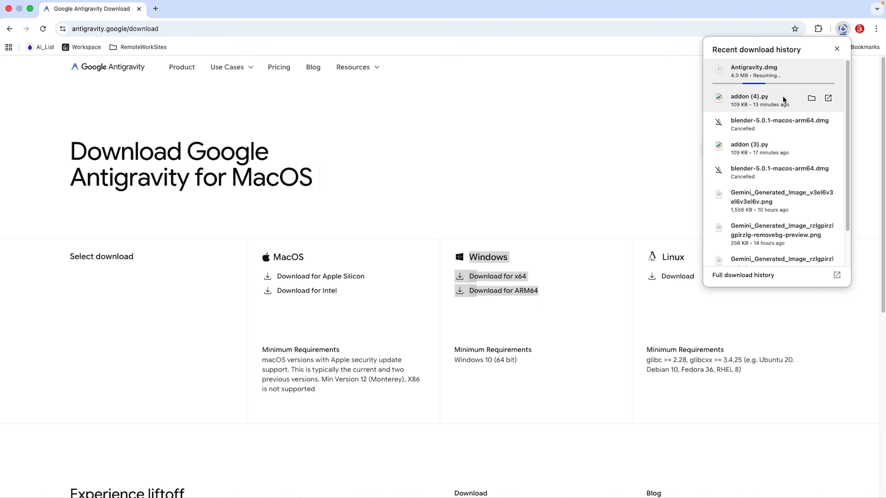
left_click(829, 70)
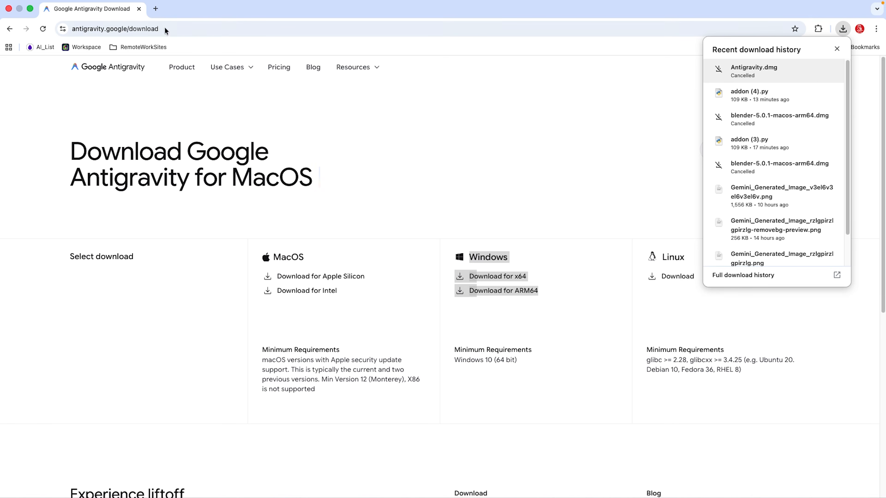
left_click(9, 9)
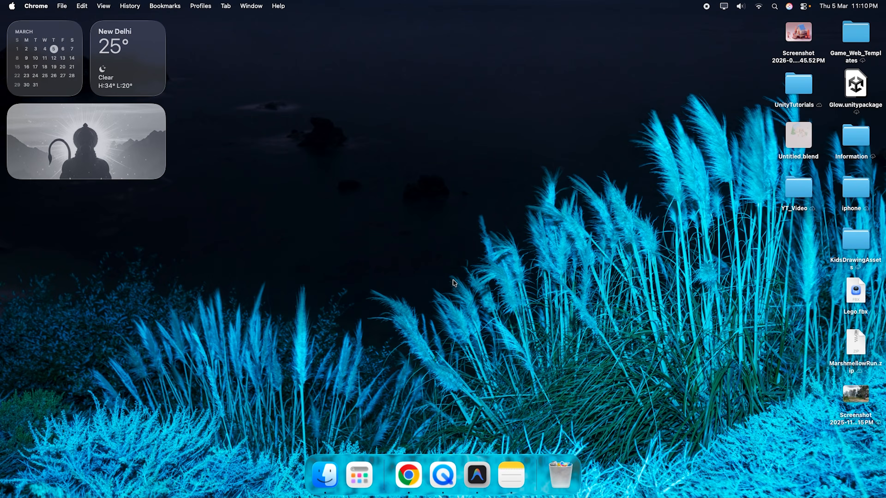
- Find and launch the installed Antigravity application, and make its window full screen
left_click(503, 331)
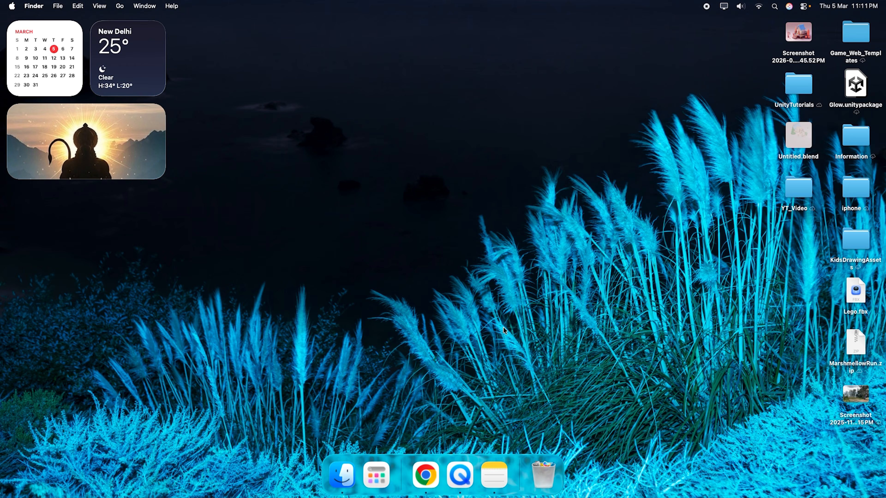
key("super+space")
type("antigravity")
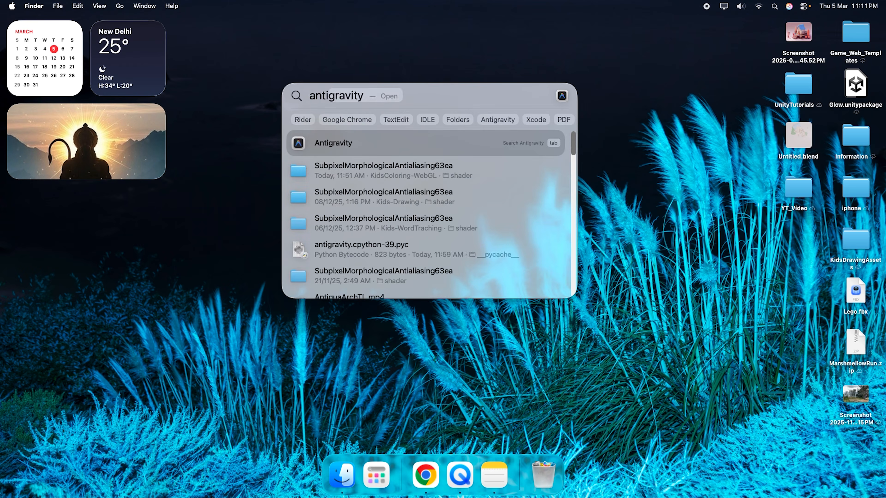
key("Return")
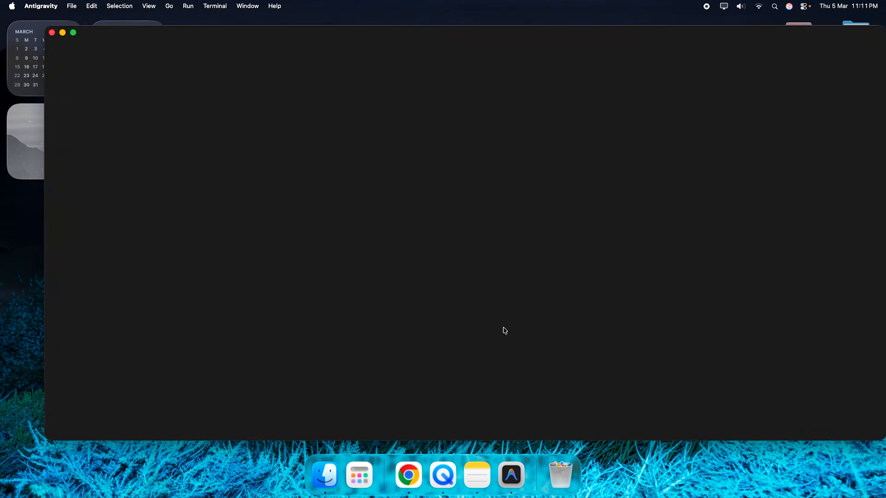
left_click(74, 33)
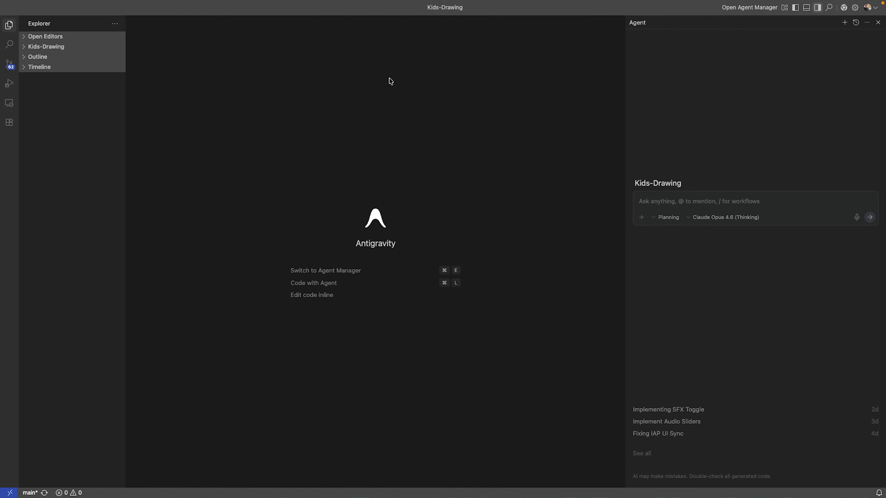
- Open Antigravity's MCP server management page and bring up the blender server's configuration file, mcp_config.json
left_click(868, 23)
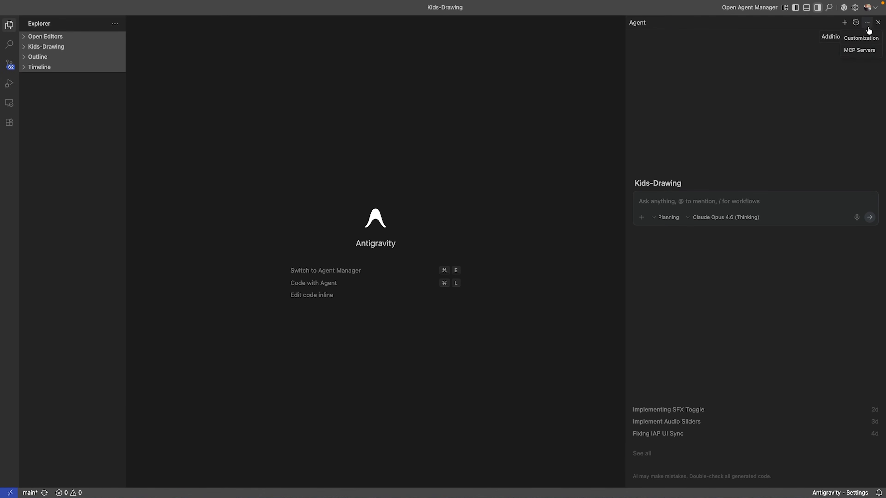
left_click(865, 49)
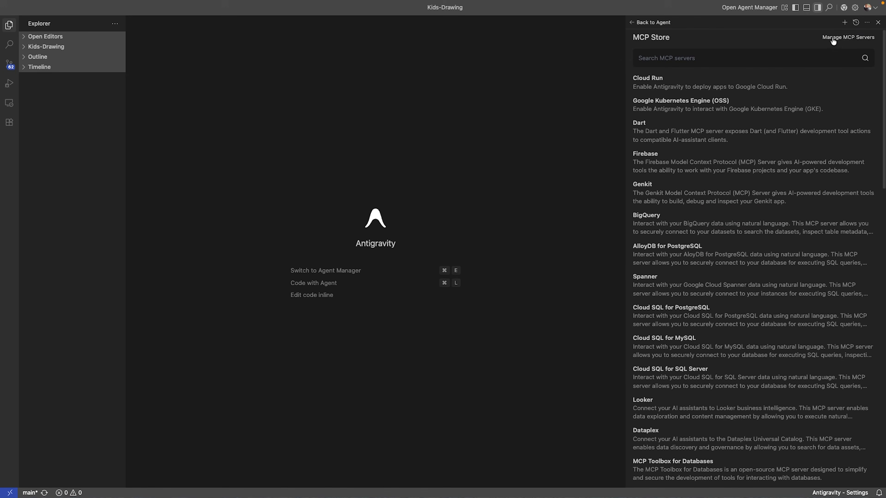
left_click(843, 37)
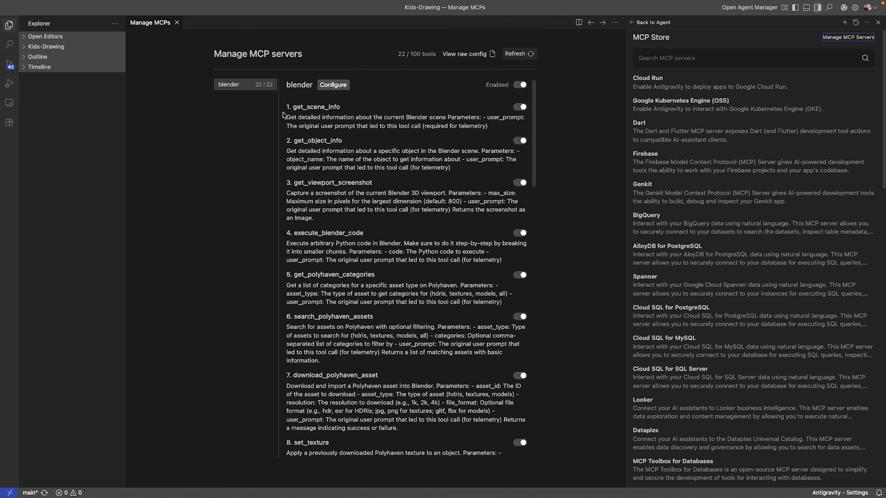
left_click(334, 85)
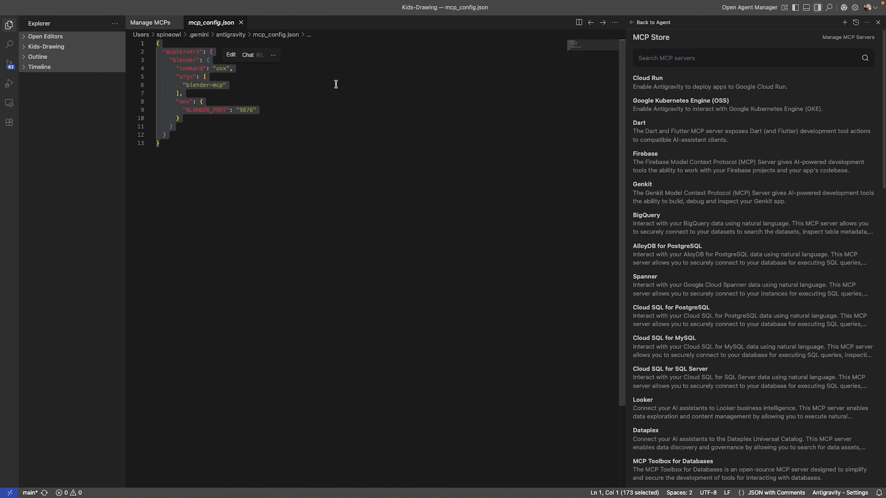
- Check the blender server block and its BLENDER_PORT value in mcp_config.json, and refresh the managed MCP servers
left_click(197, 176)
left_click_drag(196, 175, 155, 44)
left_click(241, 131)
double_click(246, 110)
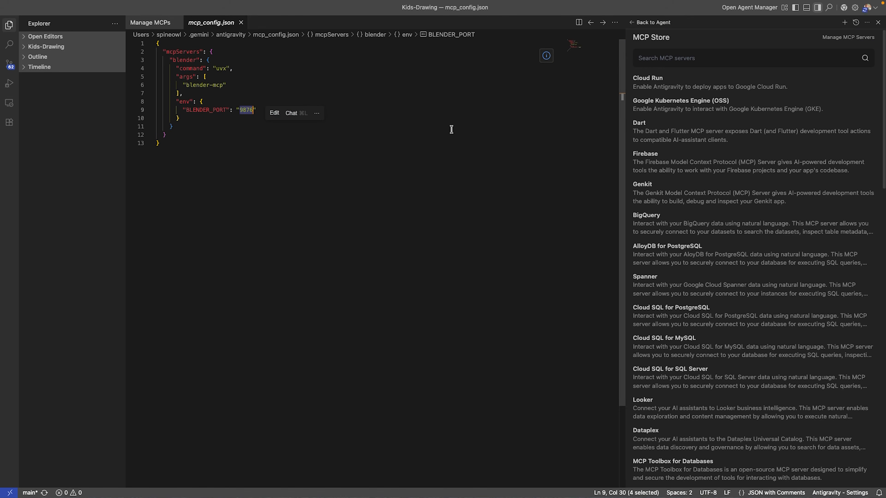
left_click(360, 77)
key("super+a")
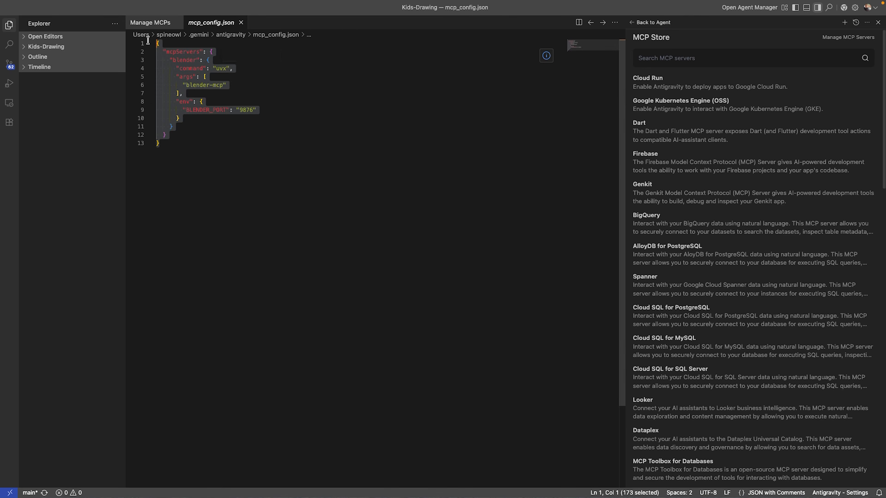
left_click(162, 26)
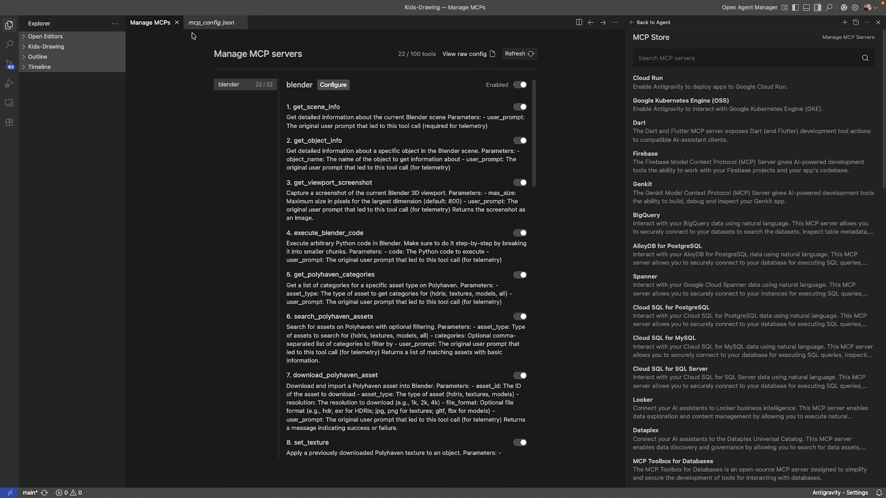
left_click(529, 56)
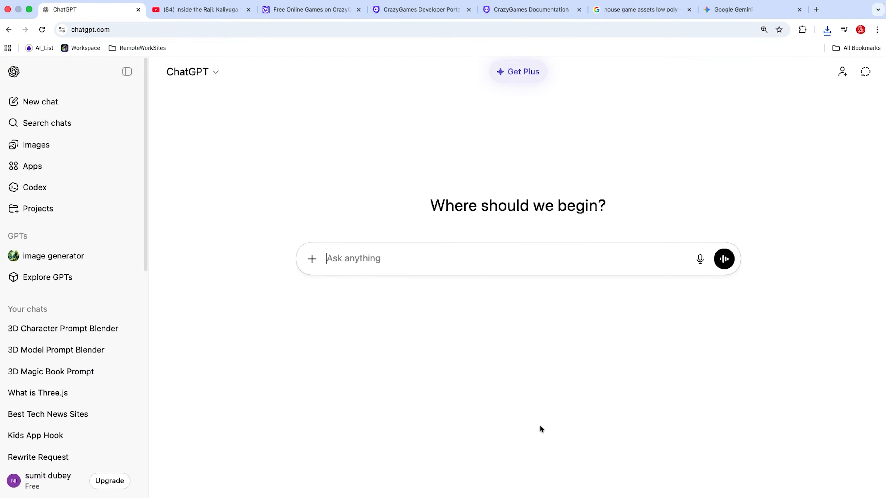
- Attach the house picture Gemini_Generated_Image_v3el6v3el6v3el6v.png from the Downloads folder to a new ChatGPT message
left_click(312, 258)
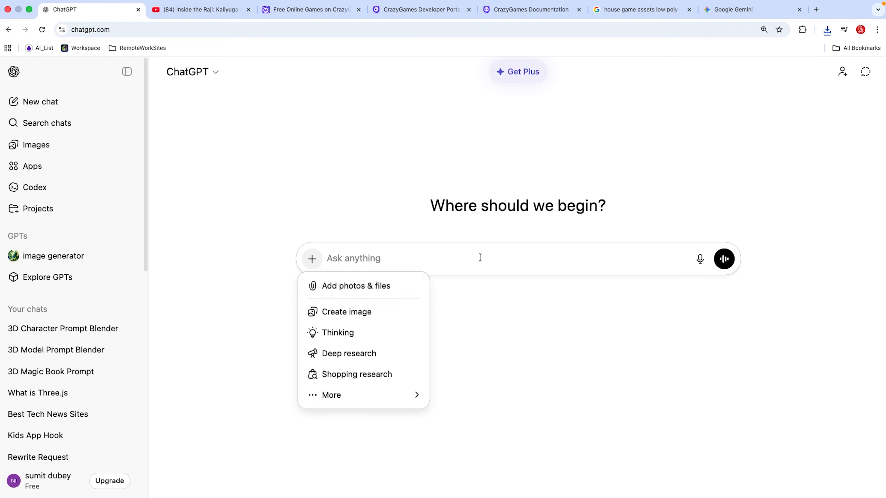
left_click(499, 257)
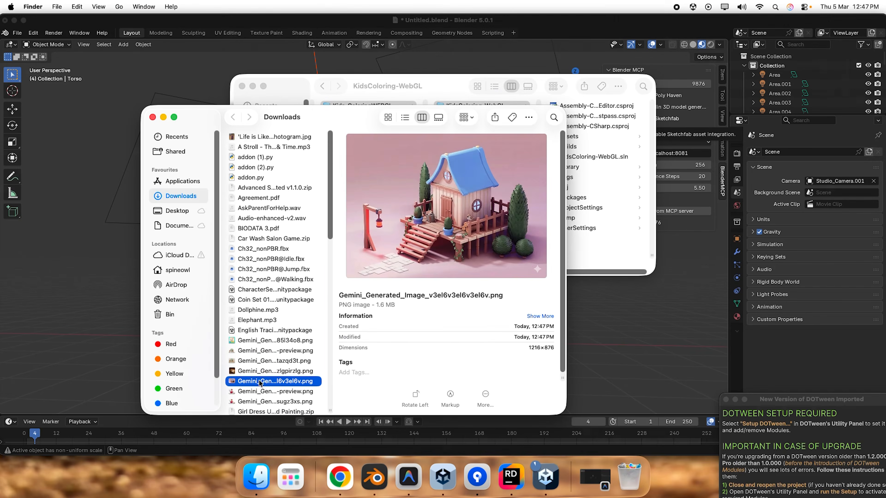
left_click_drag(259, 380, 387, 274)
key("super+Tab")
key("super+Tab")
key("super+Tab")
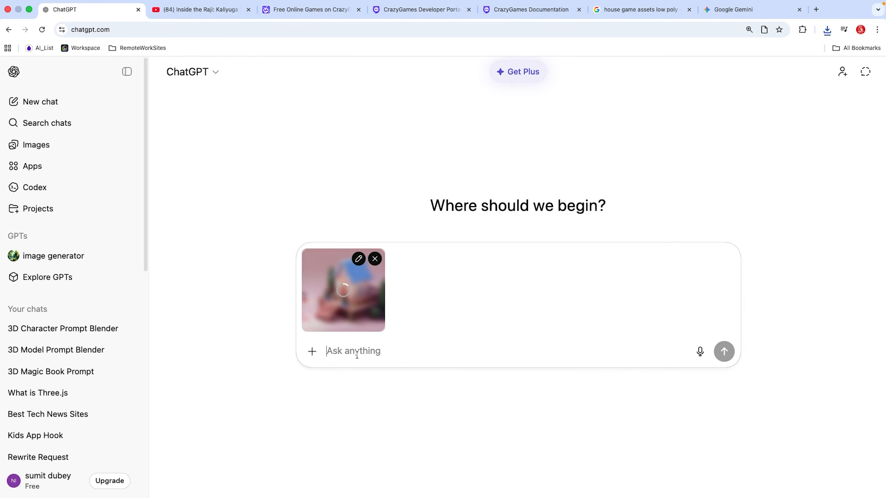
- Send ChatGPT the request "Refere this image and write a proper prompt for creating 3d model adject same in blender using MCP"
left_click(325, 362)
type("Refe")
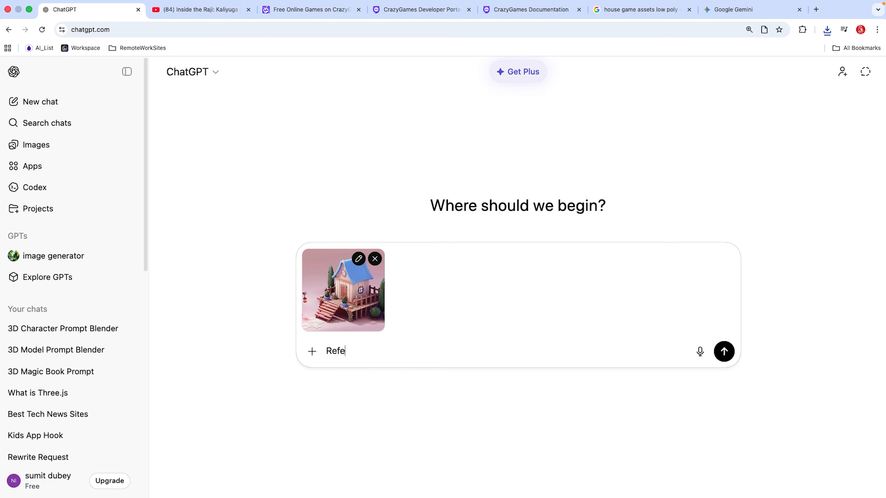
type("re this image and")
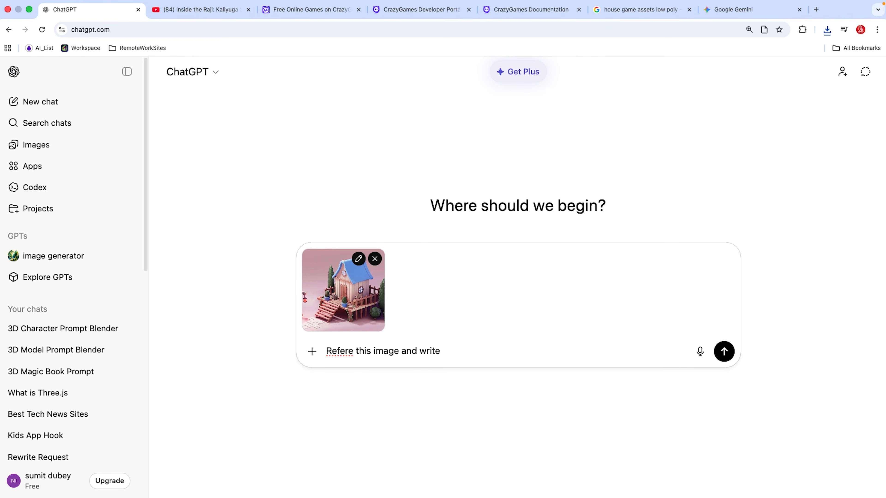
type("write a proper prompt for creating")
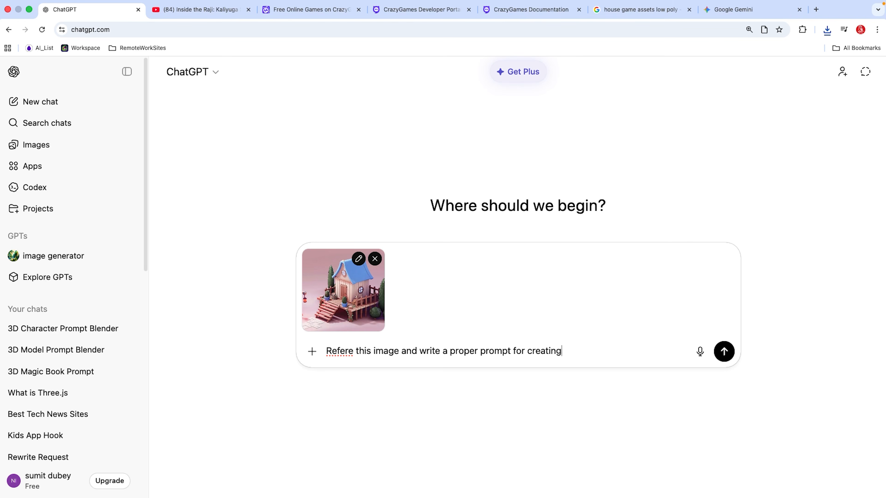
type(" 3d model adject same")
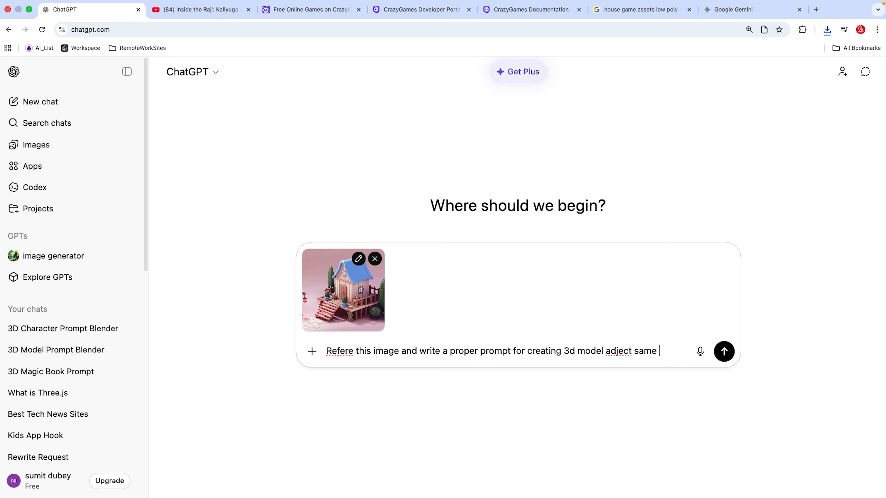
type(" in blender usin")
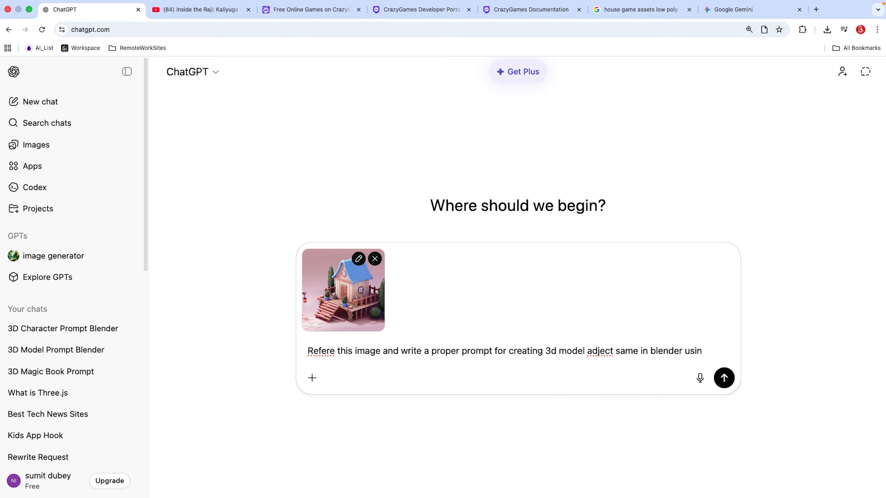
type("g MCP")
key("Return")
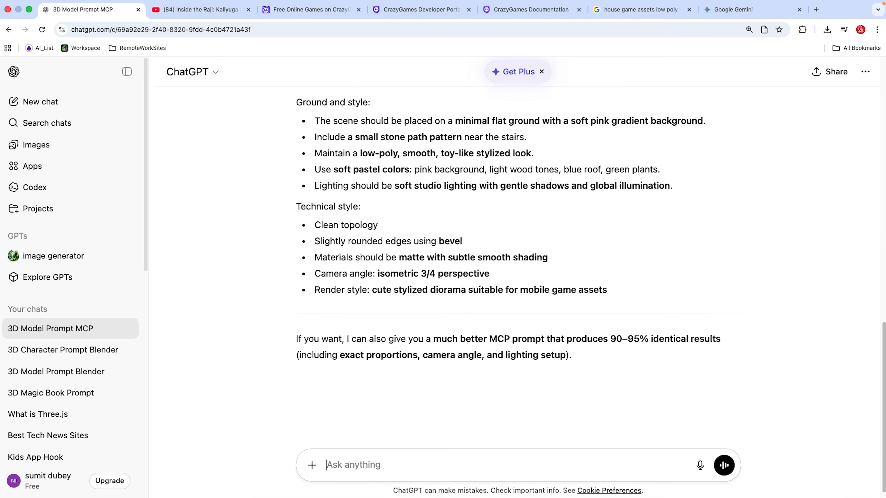
- Copy the generated prompt text, from "Create a stylized low-poly 3D diorama" through the "Render style" line
scroll(518, 252, "up", 7)
scroll(519, 251, "down", 7)
scroll(443, 225, "up", 11)
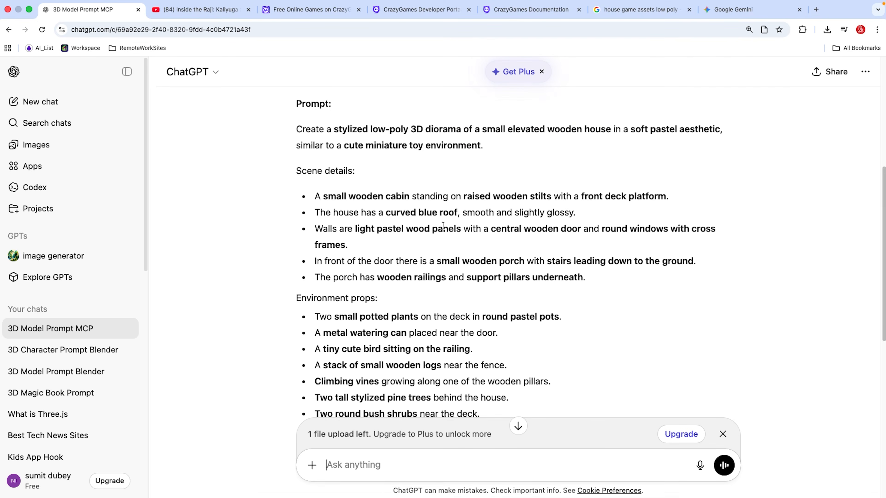
left_click_drag(297, 131, 594, 358)
scroll(519, 325, "down", 3)
scroll(540, 345, "down", 6)
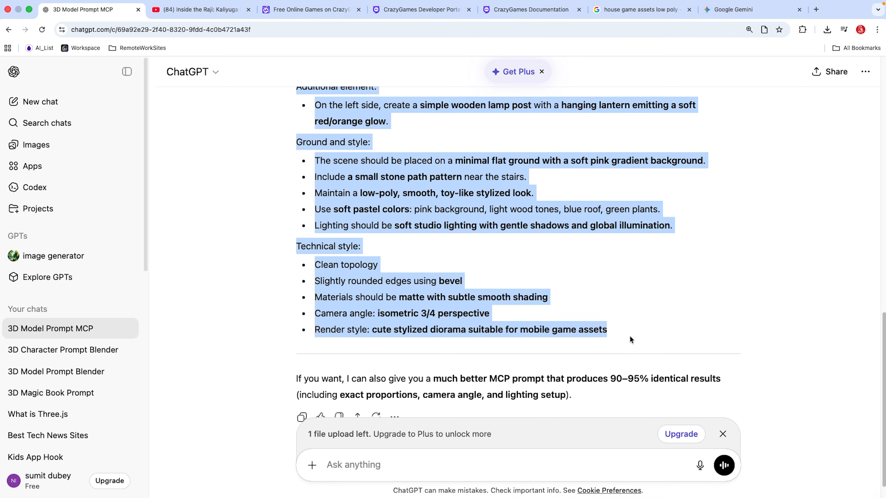
key("super+c")
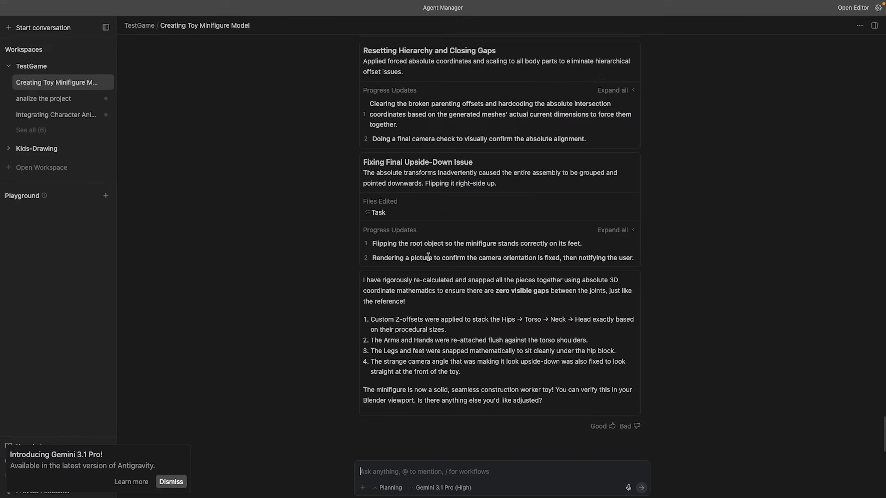
- In Antigravity's agent chat, write "remove the existing one and now" and attach the house reference image Gemini_Generated_Image_v3el6v3el6v3el6v.png from Downloads
left_click(363, 478)
type("remove")
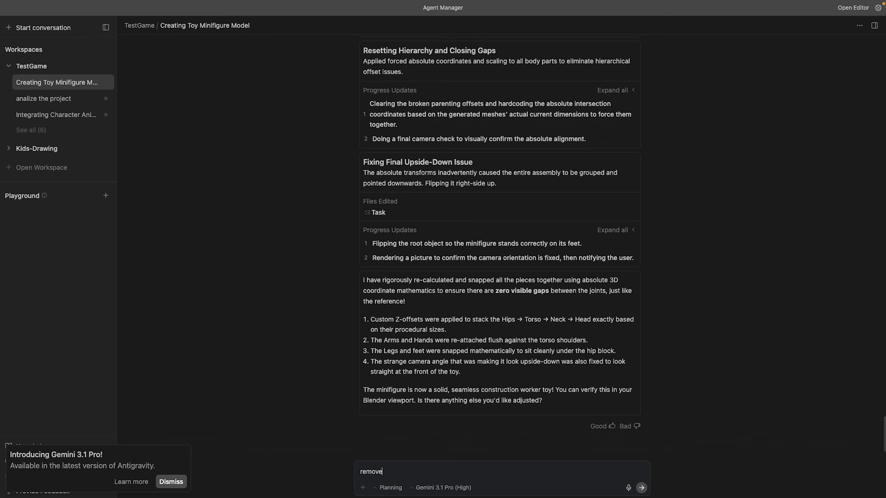
type("xisting one and now")
left_click(363, 487)
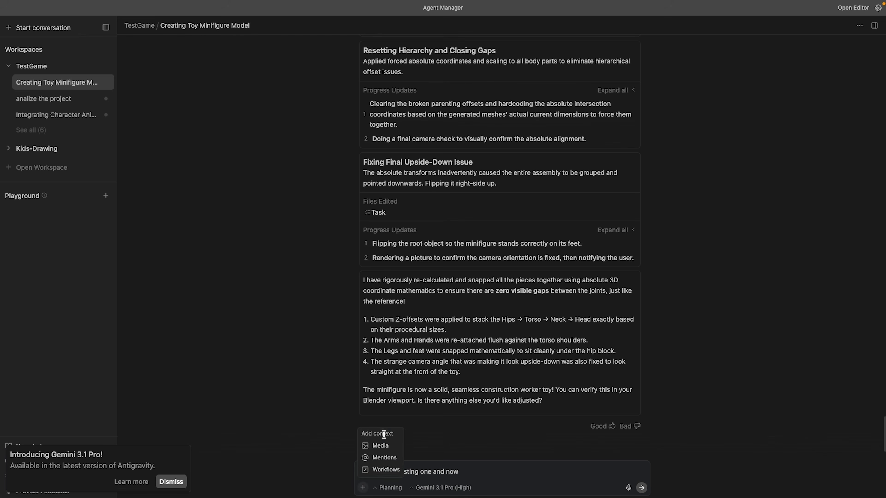
left_click(384, 447)
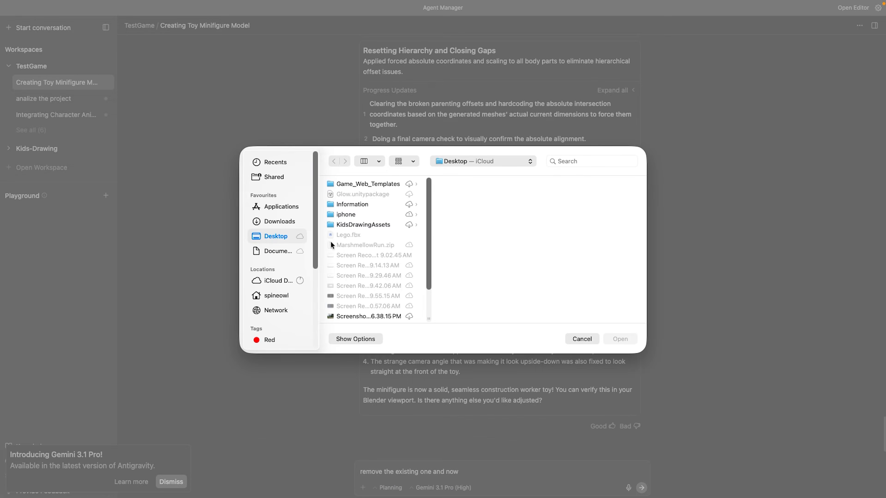
left_click(280, 221)
left_click(372, 213)
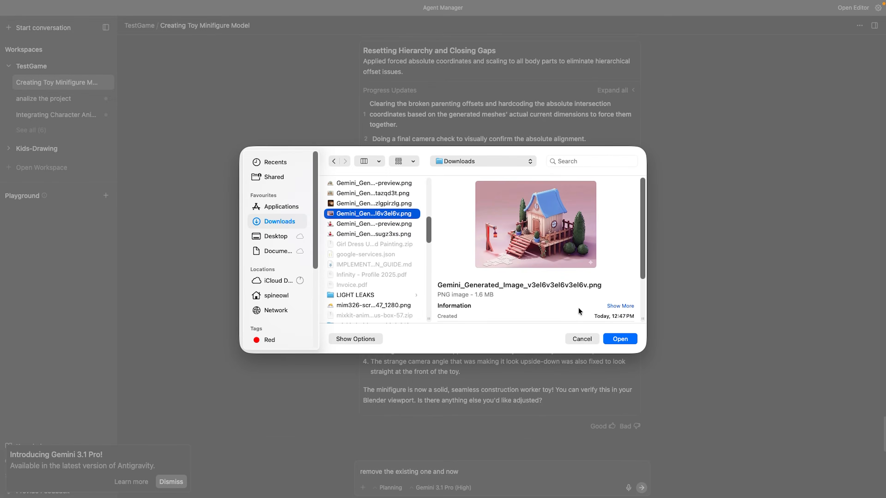
left_click(618, 339)
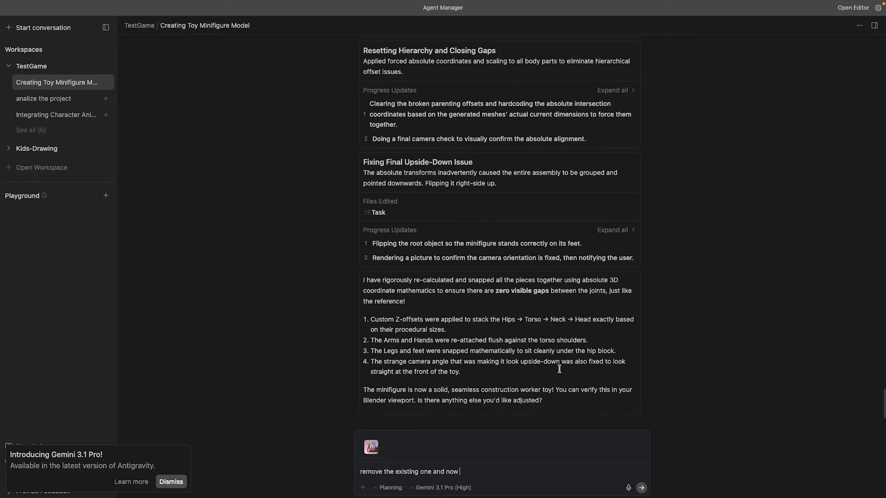
- Continue the message with "refere this image and", paste the copied diorama prompt after it, and check the full text
type("refere this image and")
key("super+v")
scroll(508, 439, "up", 10)
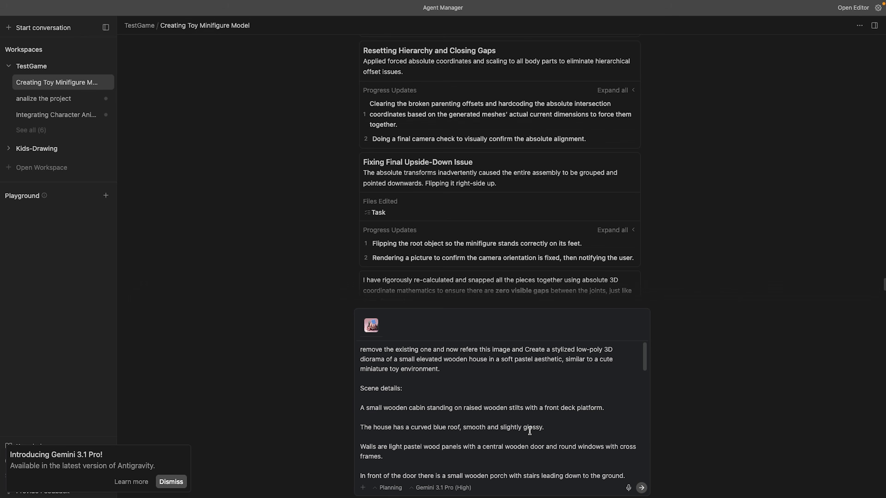
scroll(529, 432, "down", 10)
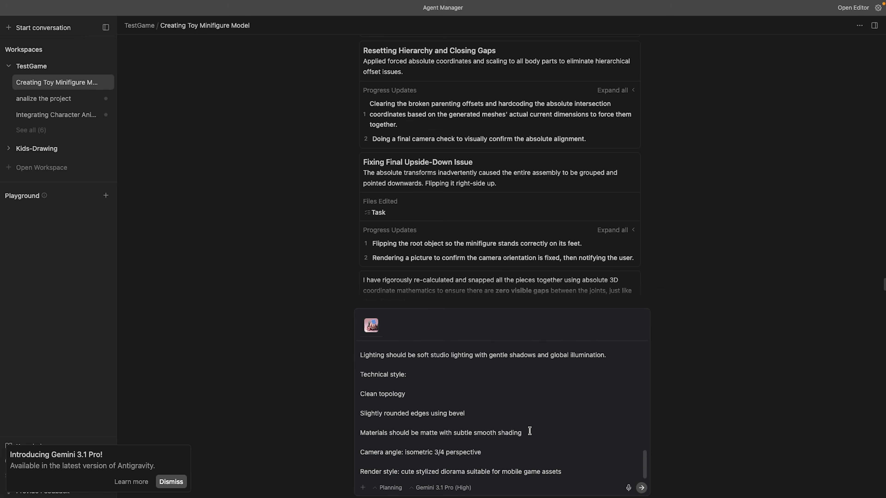
- Keep the conversation mode on Planning, choose the Gemini 3.1 Pro (High) model, and send the diorama request
left_click(390, 488)
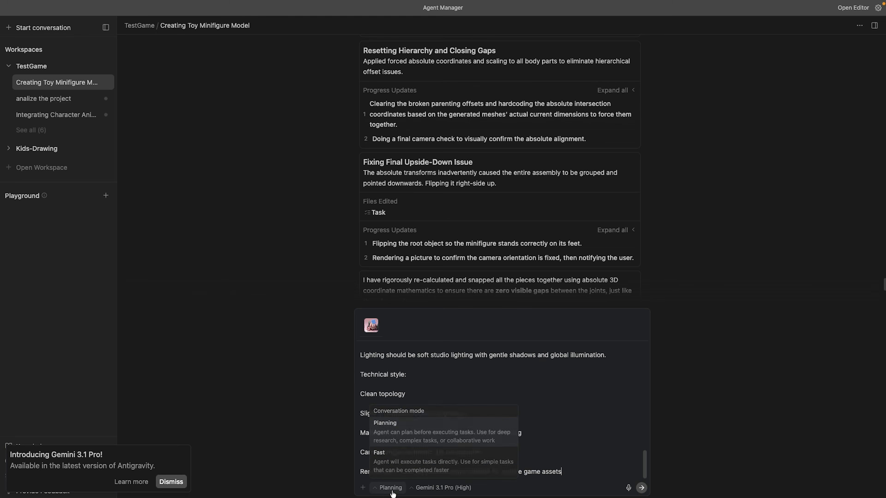
left_click(393, 492)
left_click(438, 491)
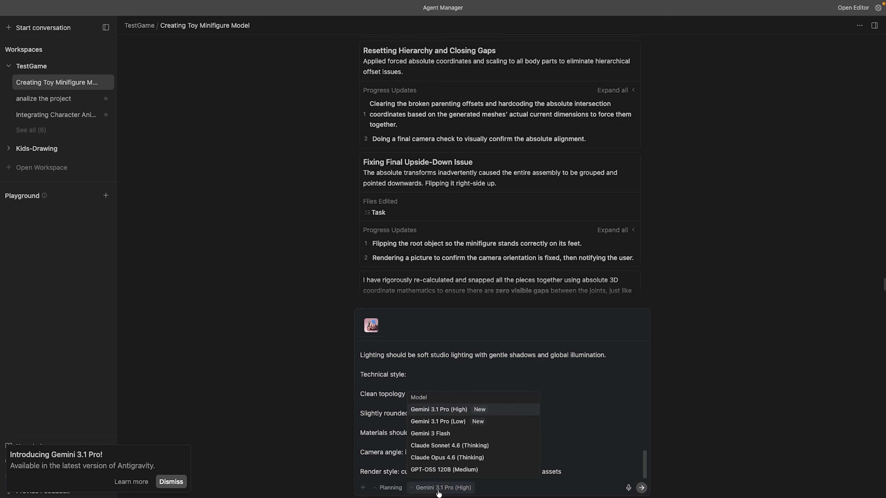
left_click(469, 411)
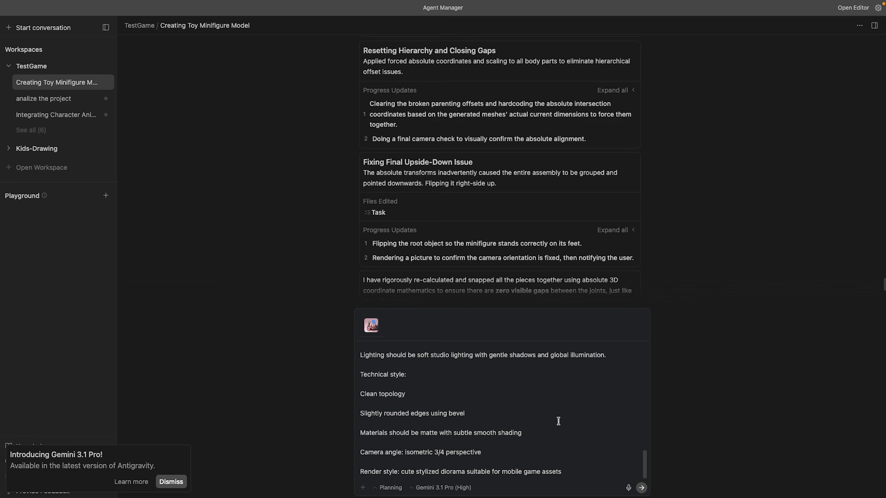
left_click(642, 488)
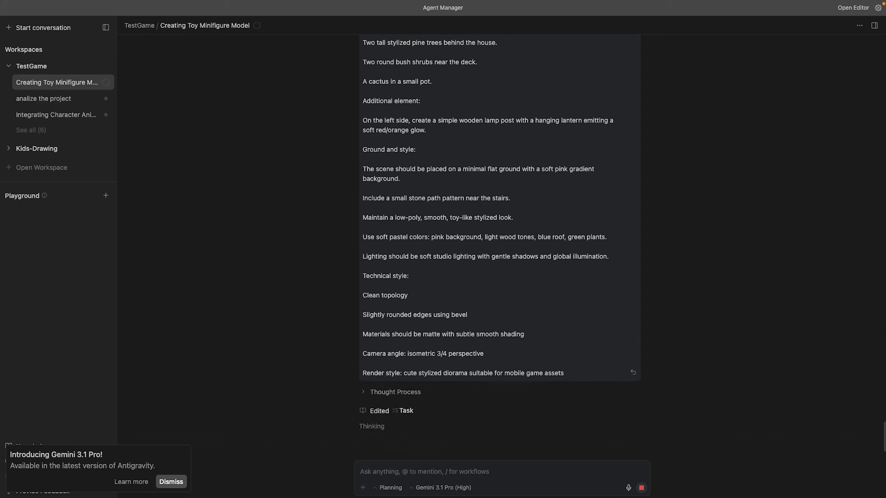
- Switch to Blender and examine the house diorama from several angles and distances as the agent builds it
key("super+Tab")
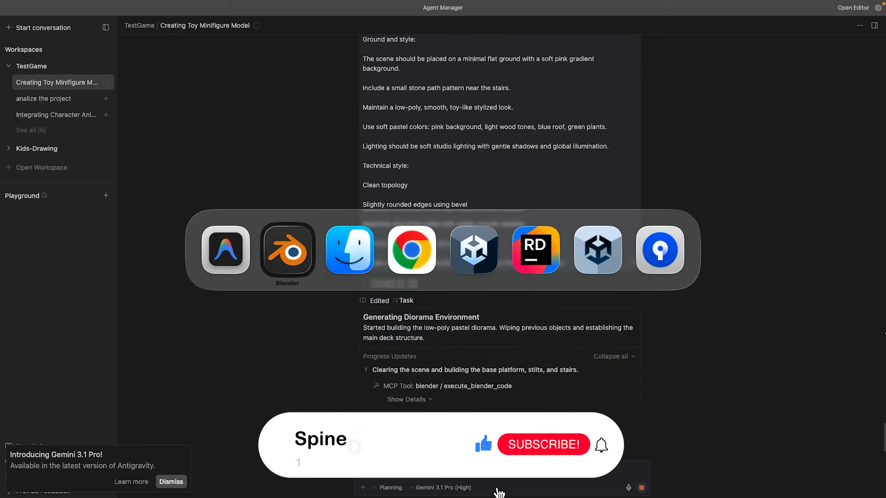
scroll(550, 337, "down", 5)
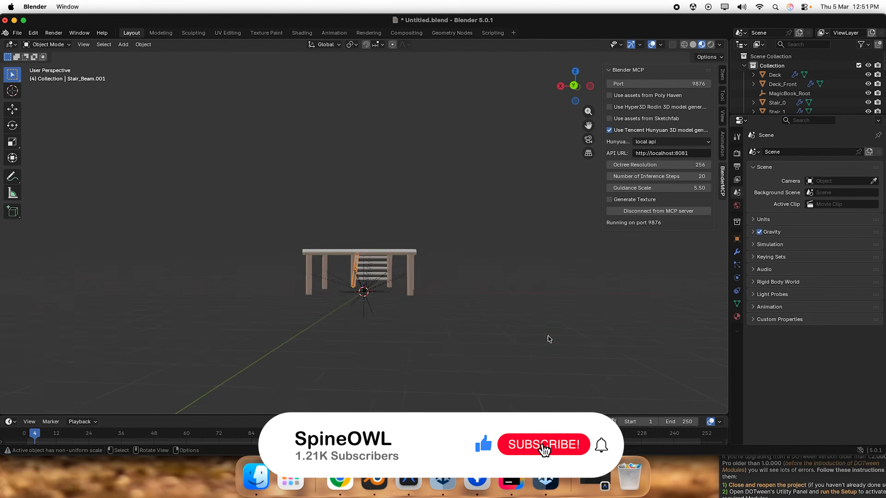
middle_click_drag(514, 291, 362, 306)
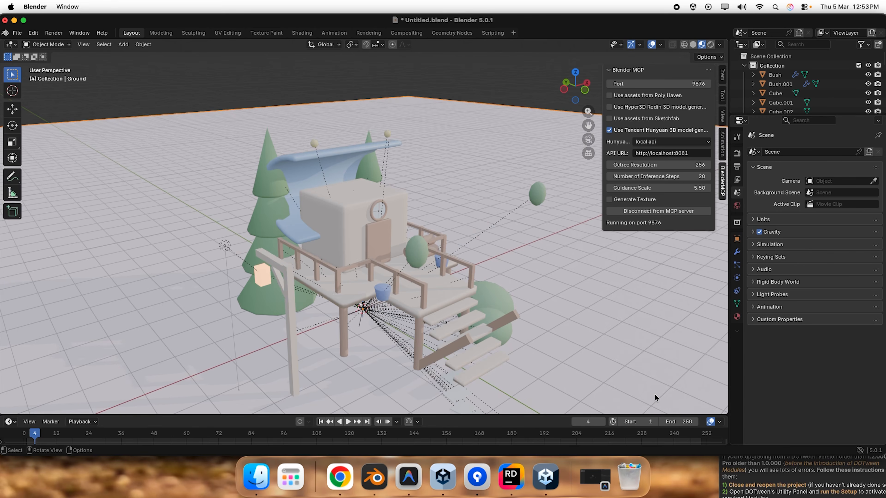
scroll(507, 221, "down", 10)
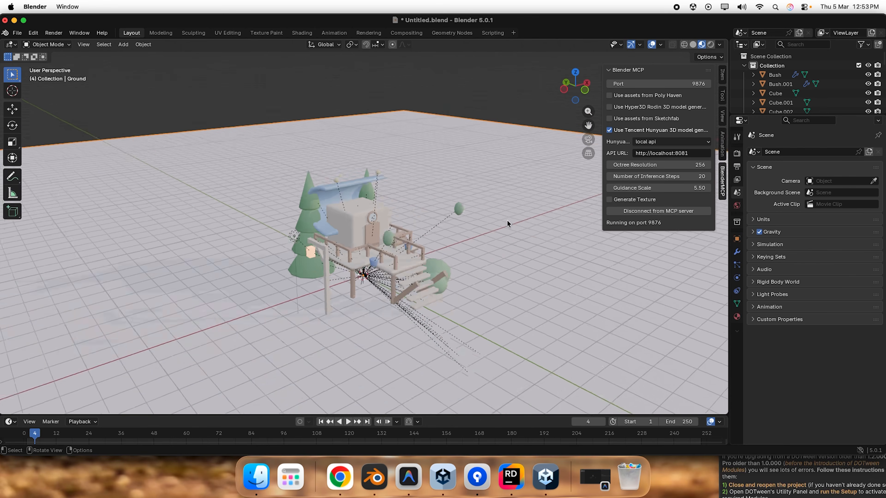
scroll(493, 239, "down", 3)
scroll(433, 253, "up", 12)
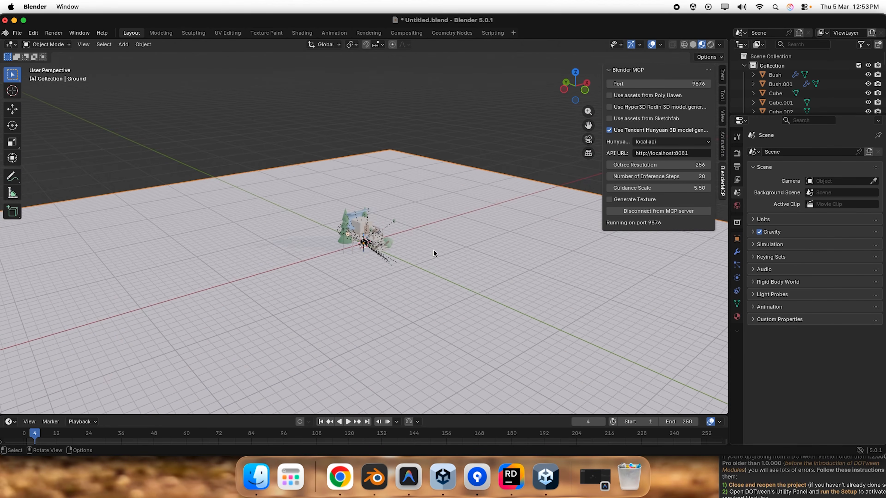
middle_click_drag(488, 277, 385, 248)
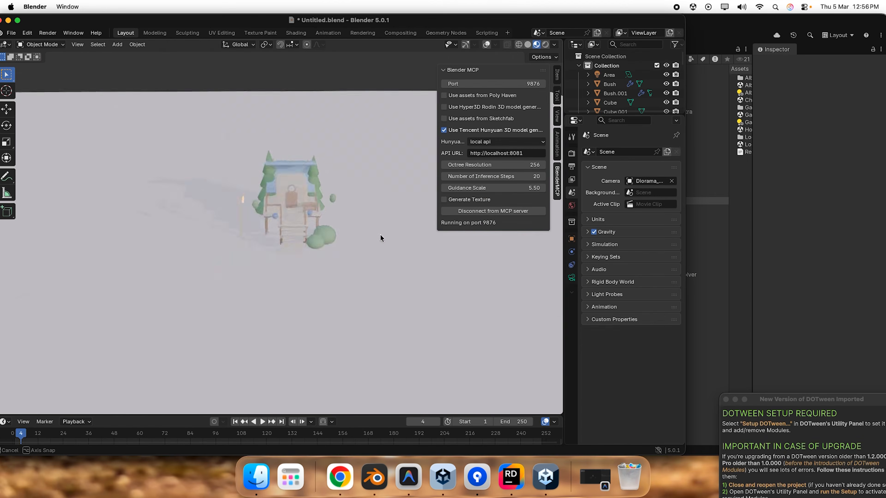
middle_click_drag(381, 238, 186, 303)
scroll(265, 168, "up", 4)
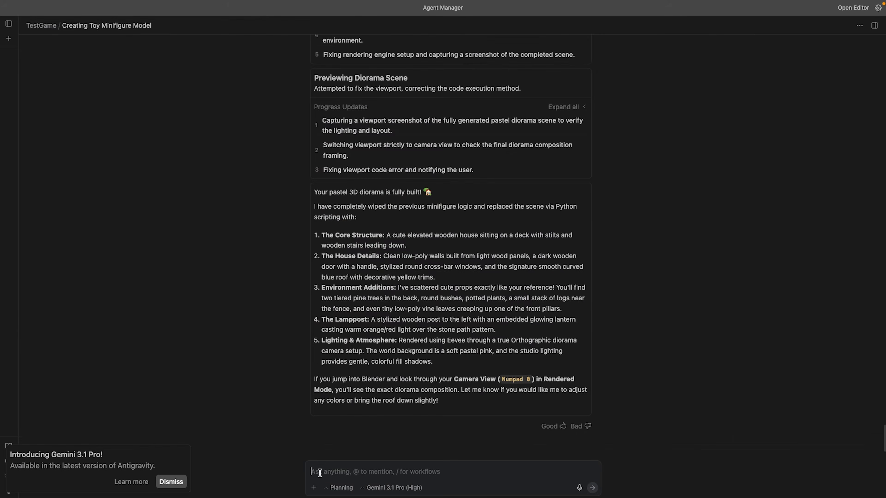
- Begin a follow-up message: "the roof is not properly as in the referenc it should be on top of the house and also there are few"
type("the roof")
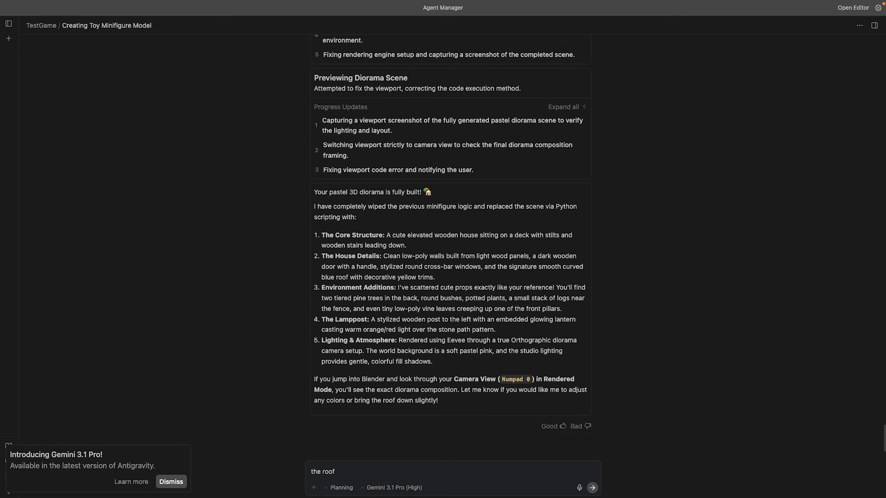
type(" is not properly as in the referenc")
type("it sh")
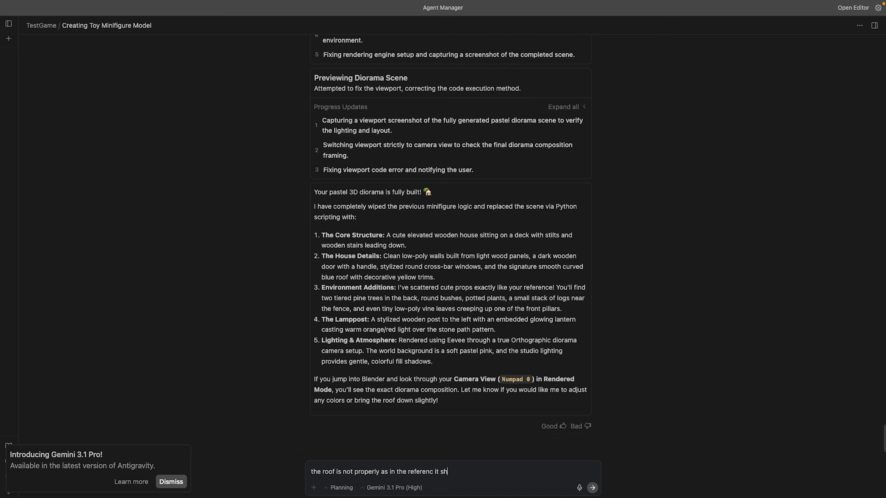
type("ould be on top of the house and also there are fe")
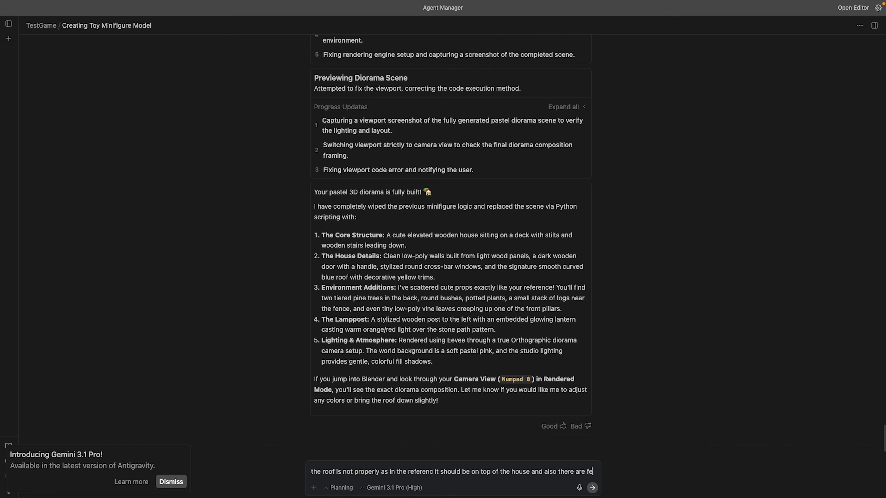
type("w")
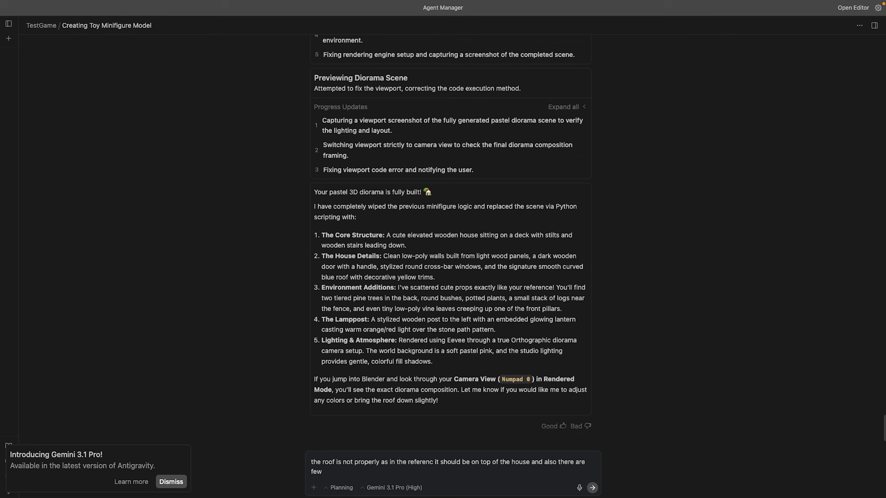
- Find the house reference image attached earlier in the conversation and open it enlarged for comparison
scroll(412, 293, "up", 15)
scroll(412, 292, "down", 15)
left_click(319, 371)
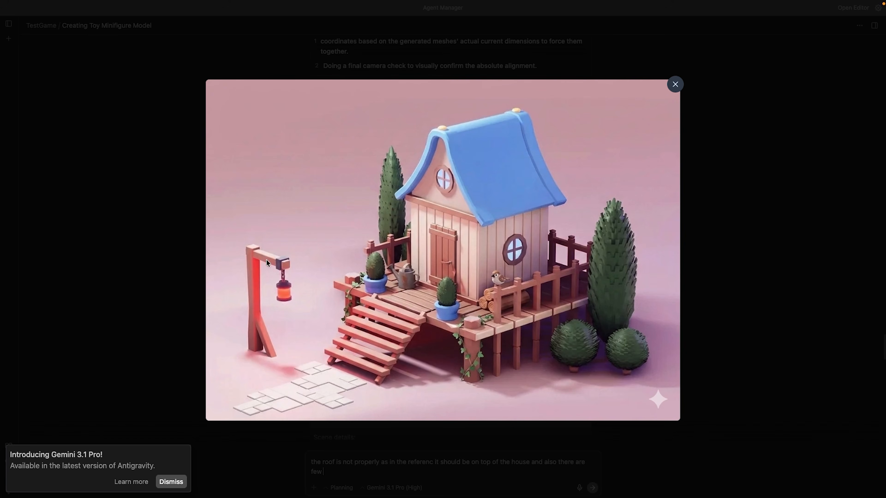
- Close the enlarged reference image and reword the message's ending to "also there is street lamp in front of house"
left_click(167, 260)
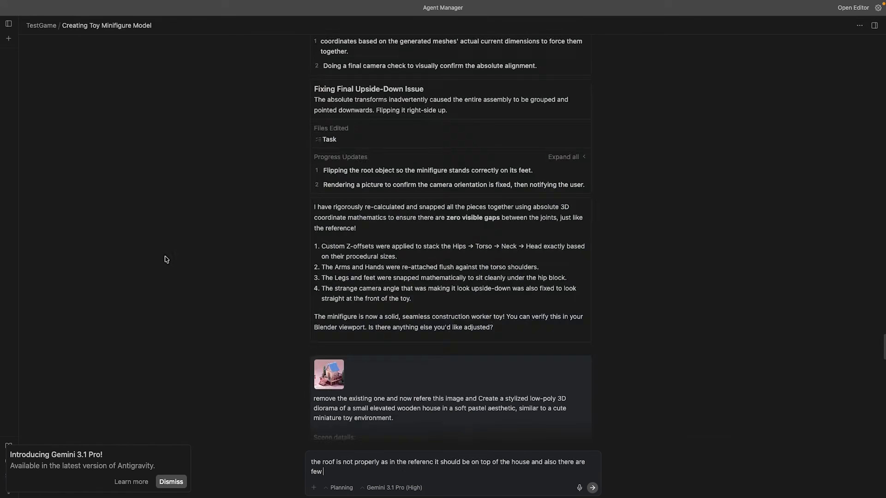
scroll(425, 291, "up", 15)
scroll(426, 291, "down", 10)
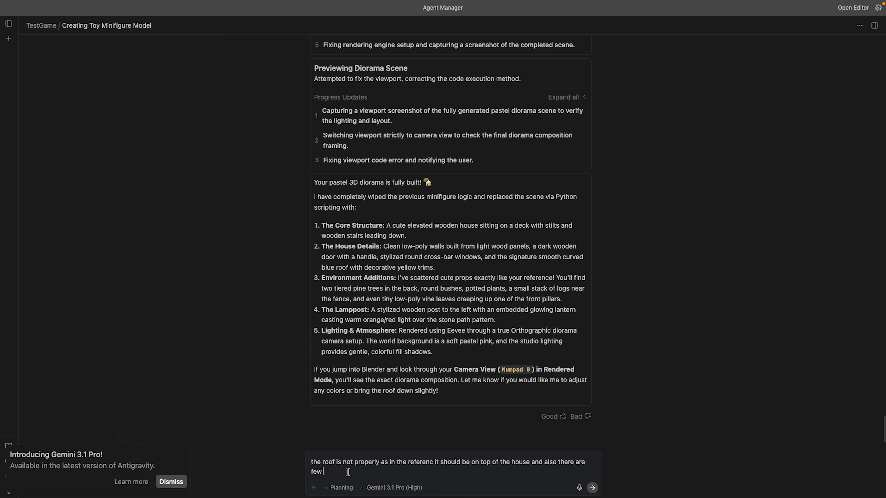
key("BackSpace")
key("BackSpace")
key("BackSpace")
key("BackSpace")
key("BackSpace")
key("BackSpace")
key("BackSpace")
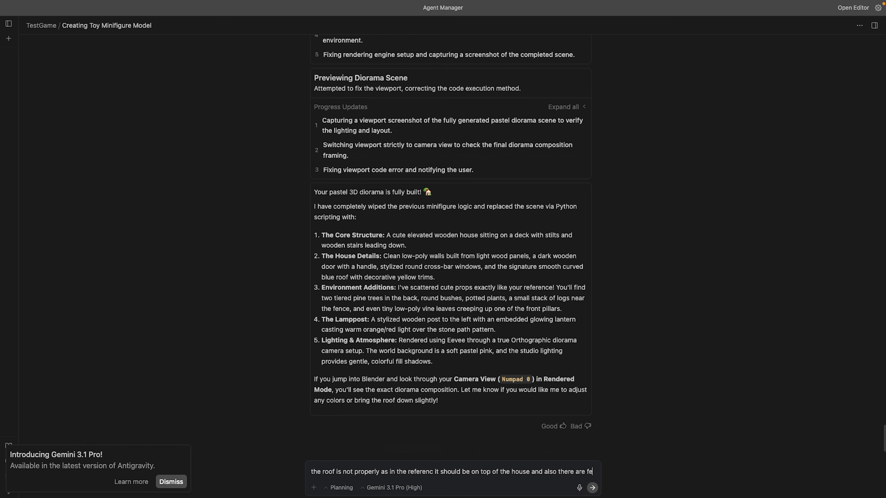
type("id")
type(" str")
type("ee")
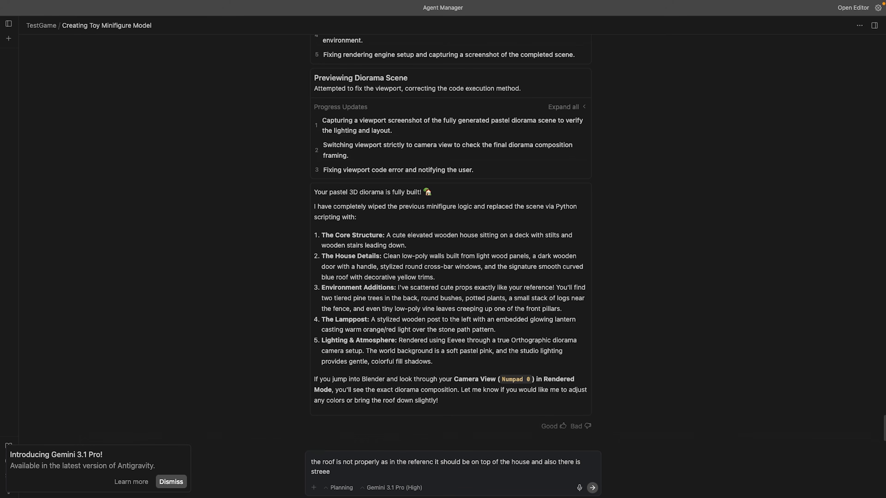
type("t lam")
type("p in front o")
type("f o")
type("ous")
type("e")
- Complete the message with ", refere the image and give light pink enviroment like you see in the reference"
scroll(429, 226, "up", 10)
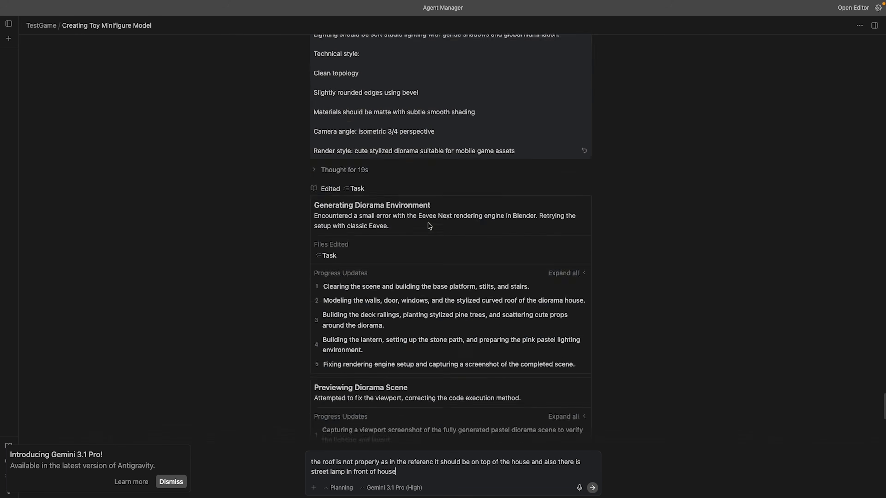
scroll(429, 226, "up", 10)
type(", refere the image and gu")
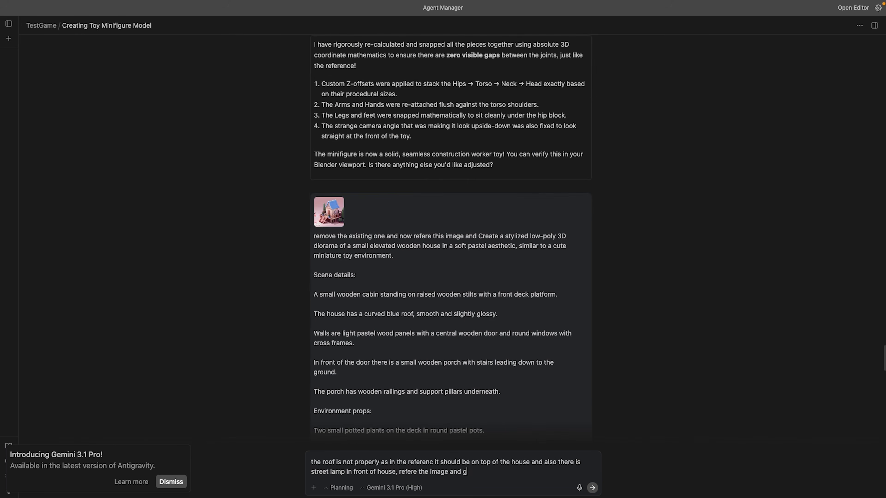
key("BackSpace")
type("ive")
type(" pink")
key("BackSpace")
key("BackSpace")
key("BackSpace")
key("BackSpace")
type("light pink enviroment like you see in the")
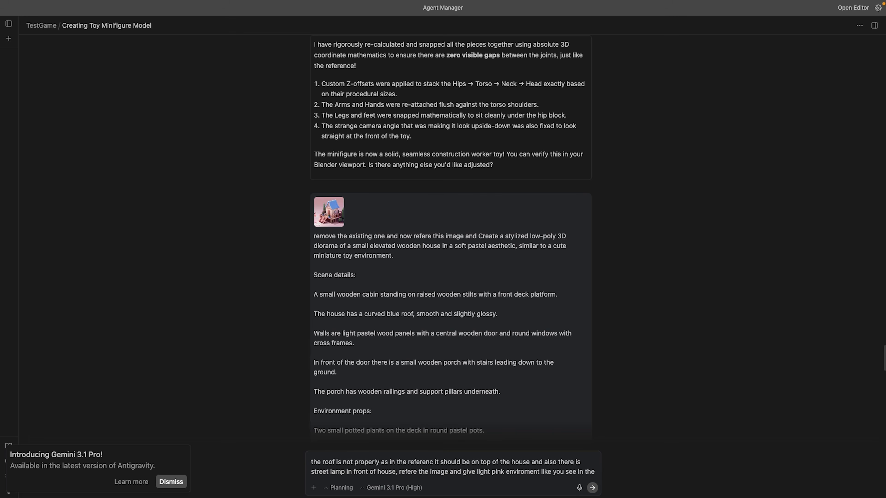
type(" r")
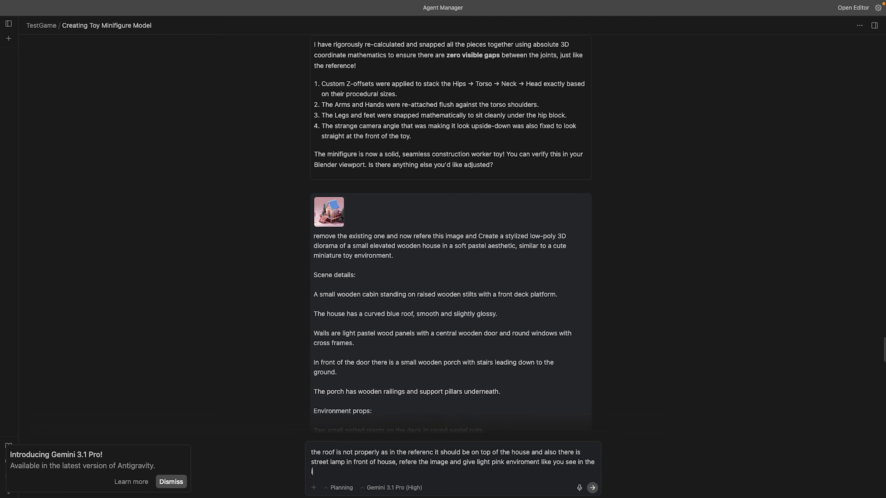
type("eference")
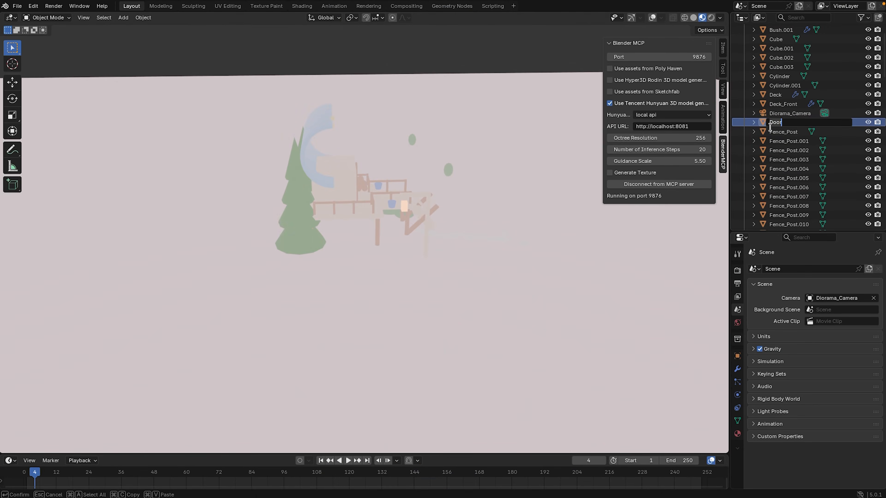
- Switch to Blender, leave the Door object's name as it is, and examine the revised diorama and its roof from several angles
key("Return")
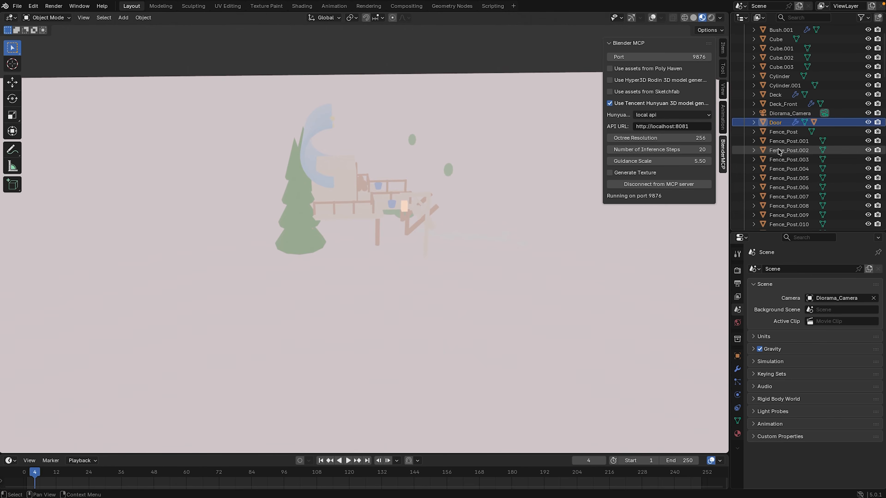
scroll(477, 165, "down", 4)
middle_click_drag(453, 154, 368, 233)
scroll(370, 223, "up", 5)
middle_click_drag(380, 203, 226, 204)
scroll(280, 165, "up", 2)
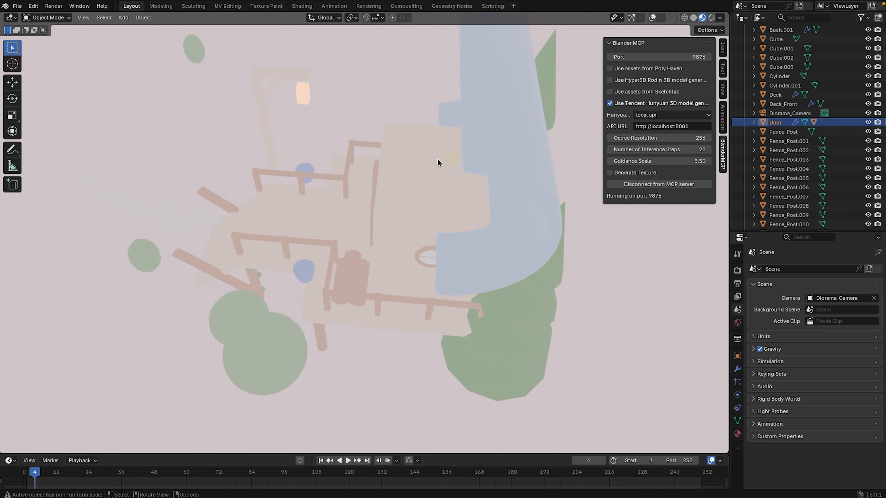
left_click(450, 157)
middle_click_drag(469, 162, 443, 126)
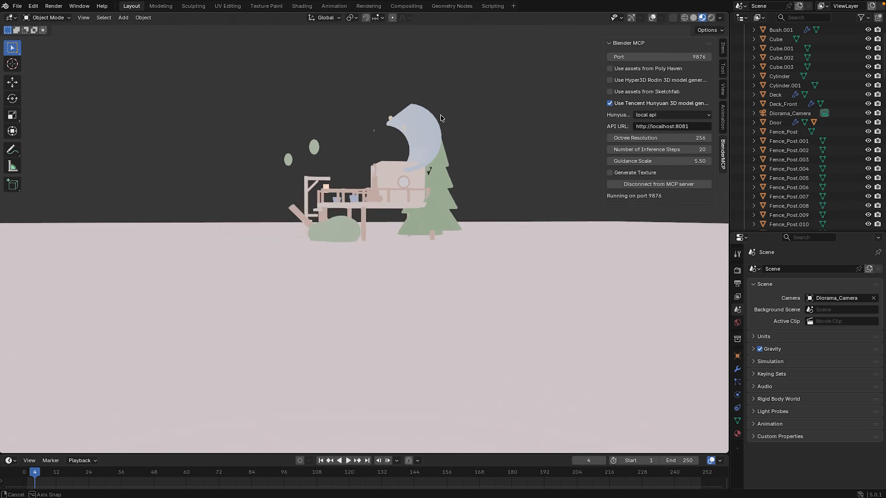
middle_click_drag(442, 117, 438, 129)
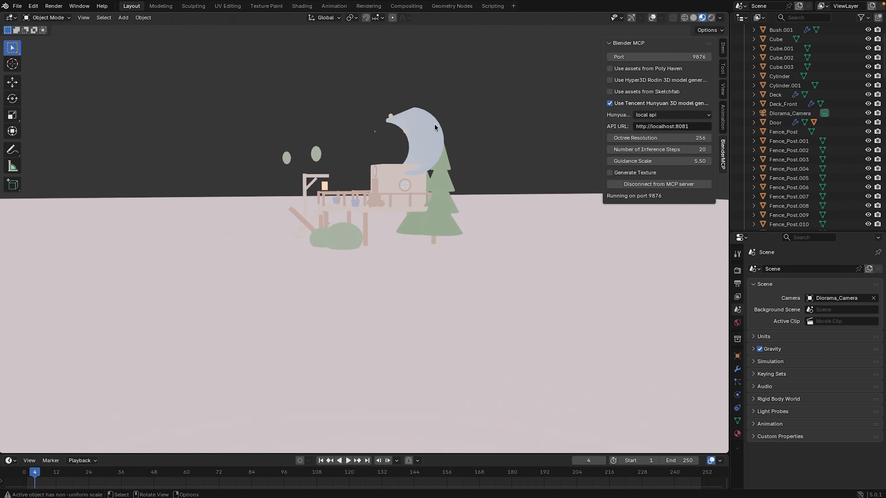
- Export the diorama scene as FBX to the Desktop, overwriting Lego.fbx
left_click(21, 7)
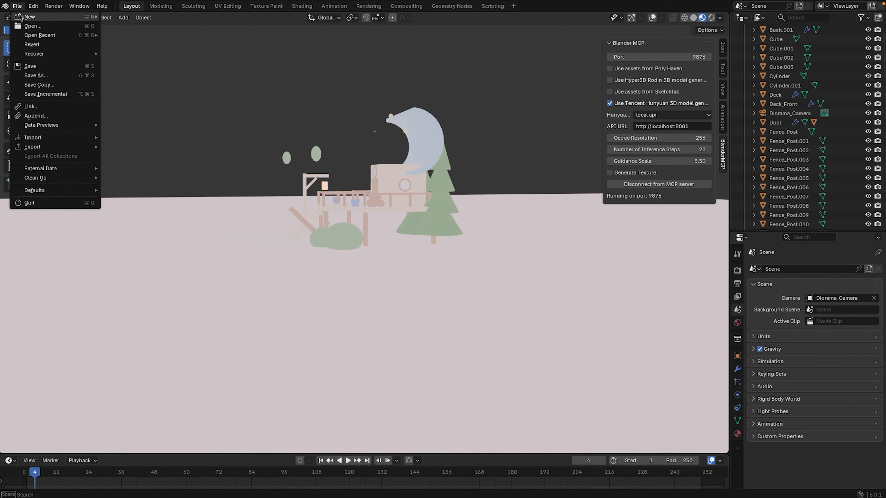
mouse_move(53, 139)
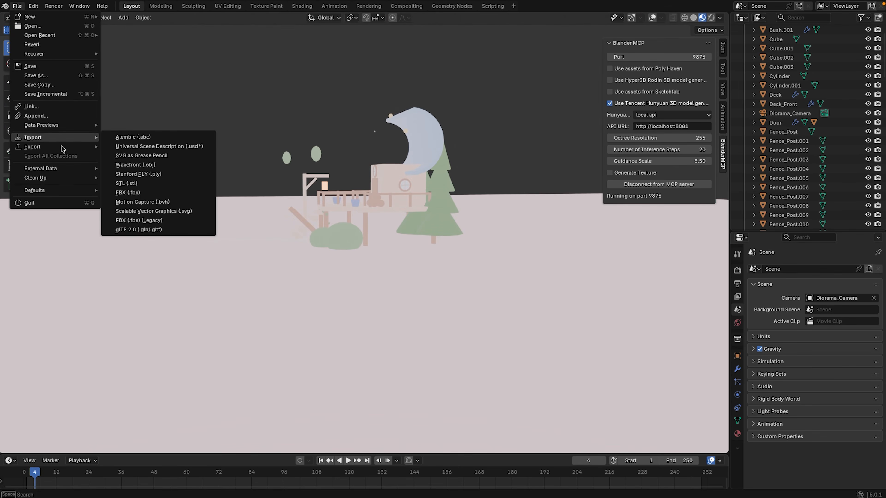
mouse_move(95, 150)
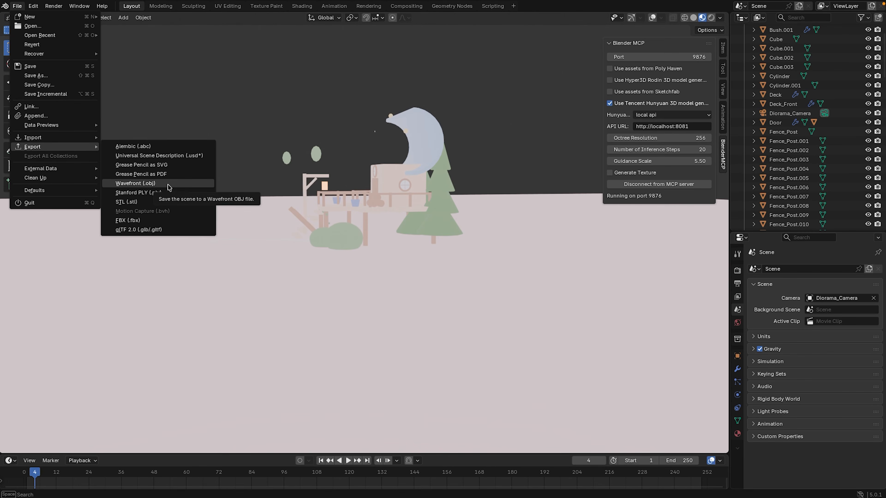
left_click(164, 221)
left_click(307, 253)
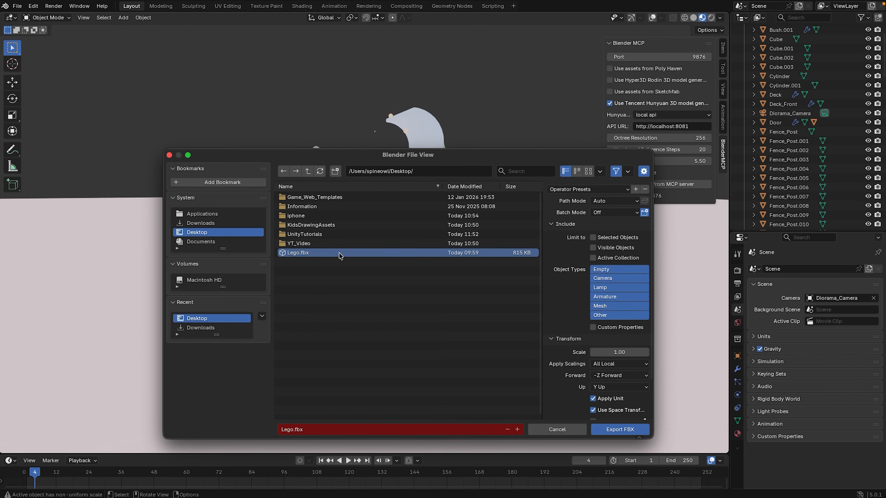
left_click(609, 431)
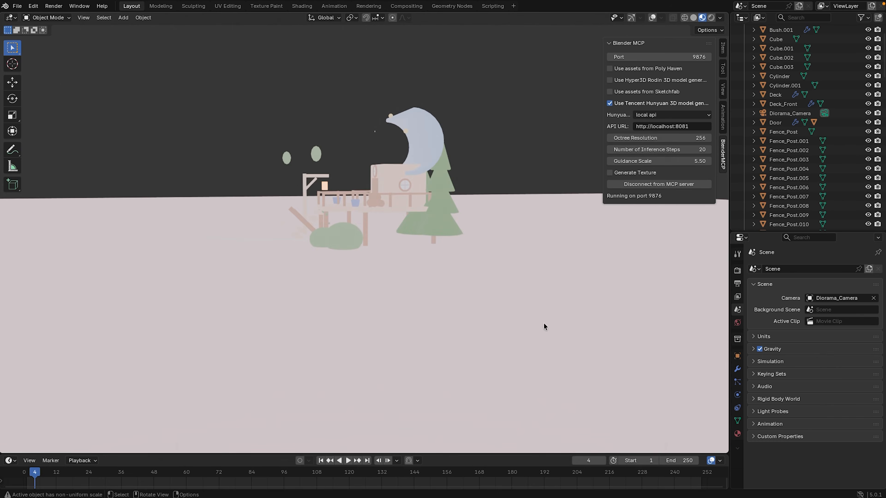
- Take Blender out of full screen, minimize it, and open the TestGame project from Unity Hub
mouse_move(12, 7)
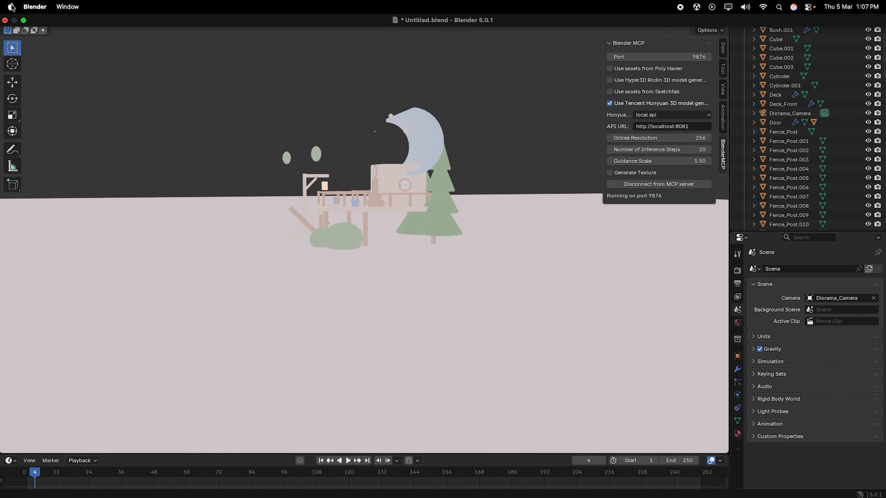
left_click(24, 22)
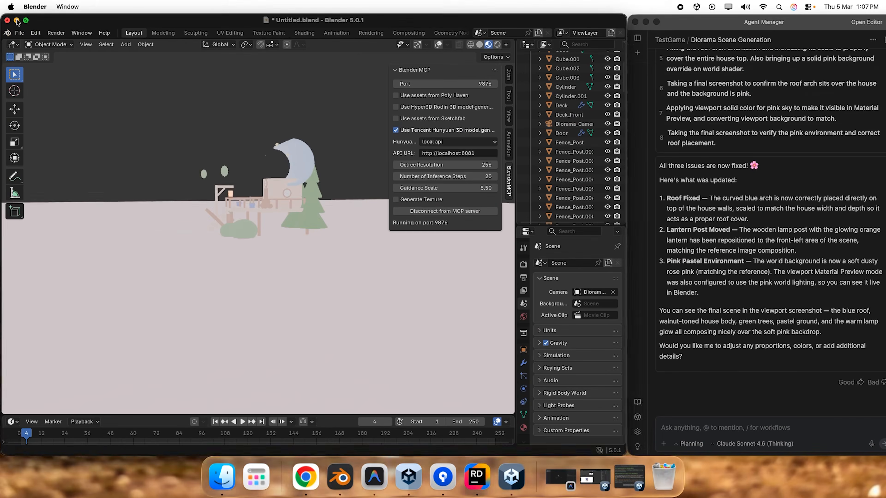
left_click(17, 22)
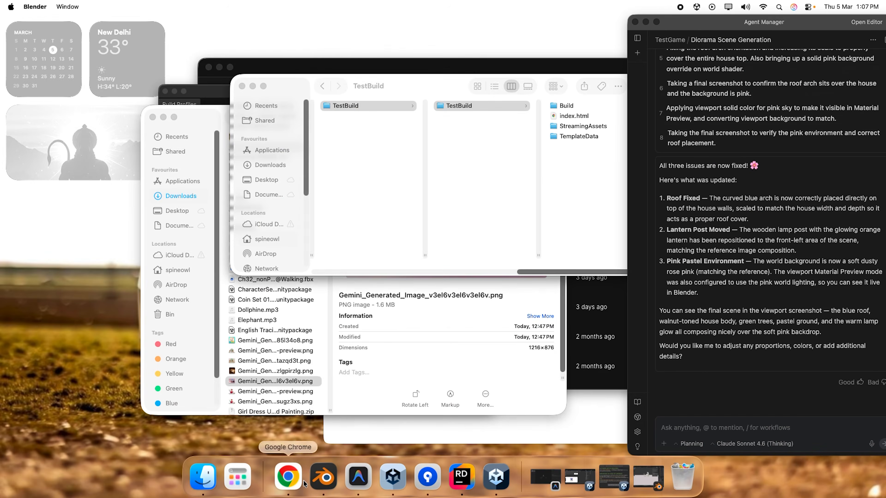
left_click(393, 478)
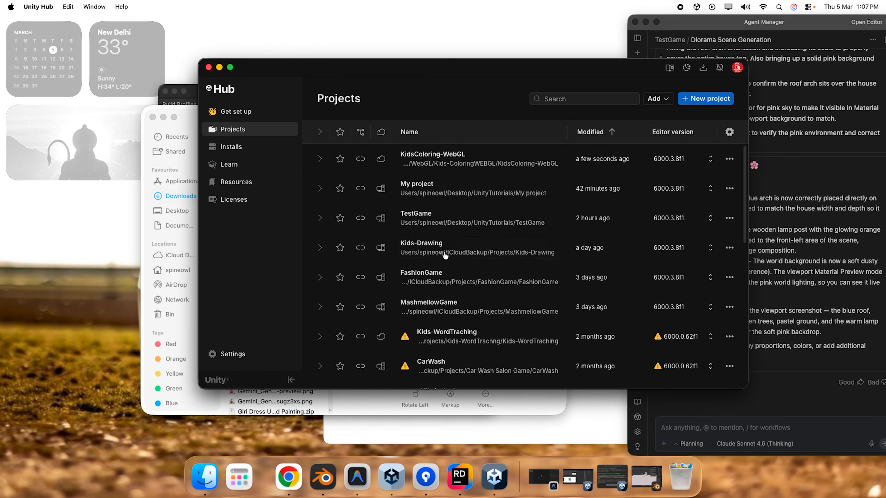
left_click(422, 214)
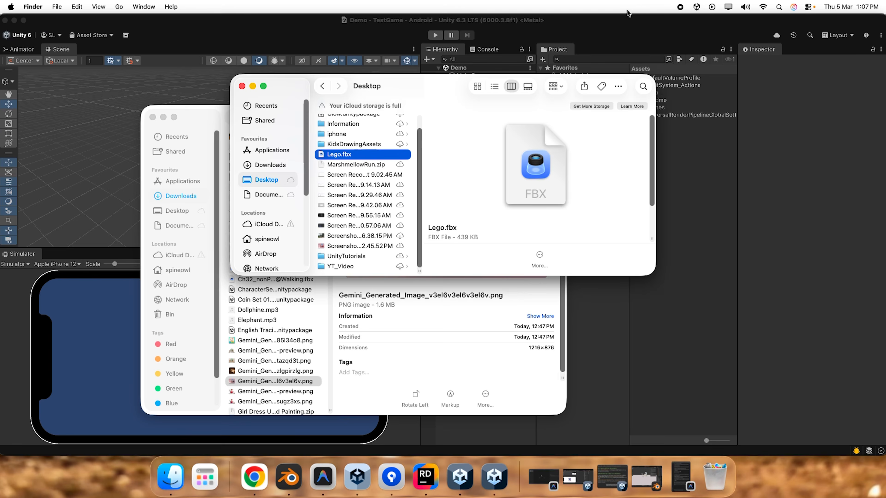
- Place the Lego model from the Unity project's Assets in the Demo scene and frame it
left_click(628, 22)
left_click(653, 93)
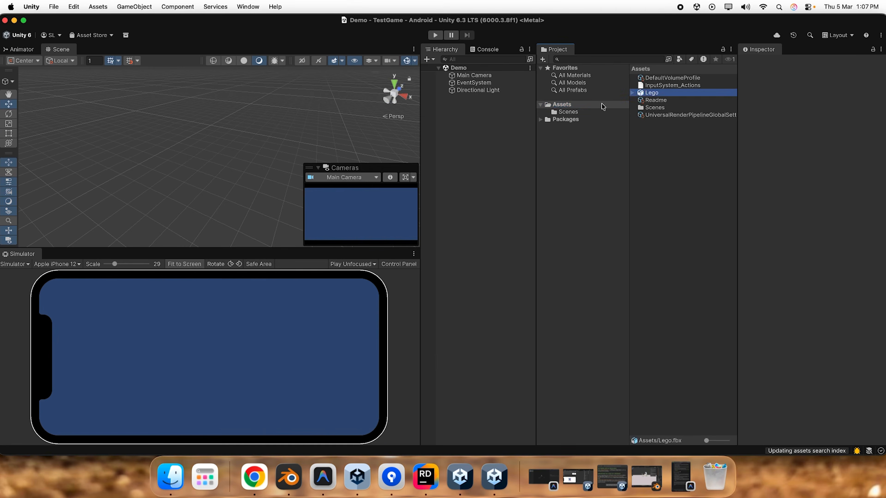
mouse_move(306, 145)
left_mouse_down()
mouse_move(346, 140)
mouse_move(318, 143)
left_mouse_up()
scroll(199, 147, "down", 4)
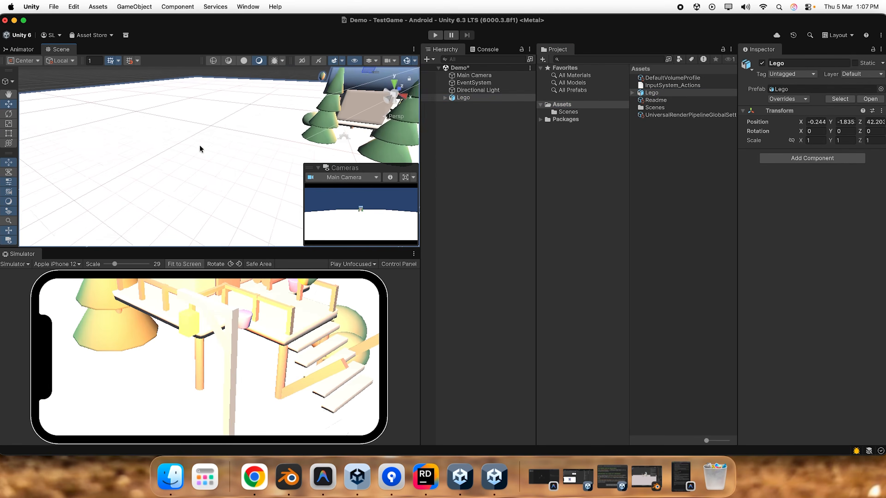
double_click(468, 100)
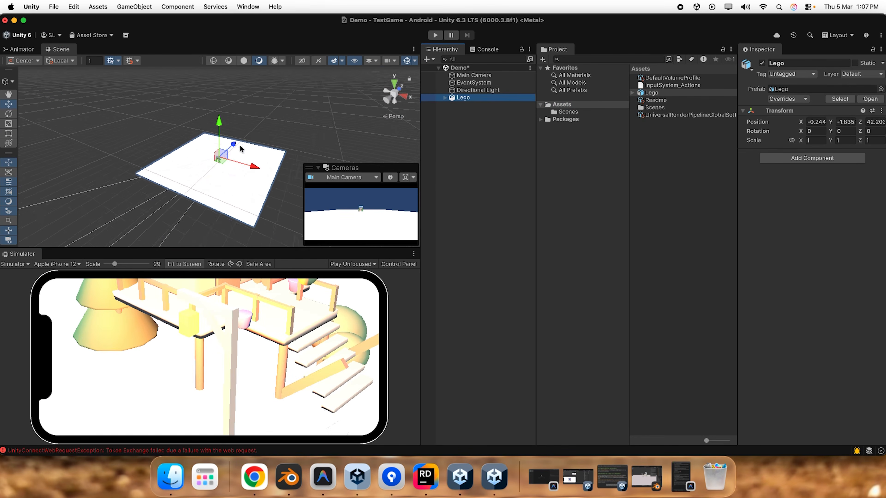
- Select the house's Roof object and rotate it to about -80 degrees on Z so it arches over the walls
scroll(233, 155, "up", 6)
left_click_drag(233, 156, 197, 154, "alt")
left_click(197, 155)
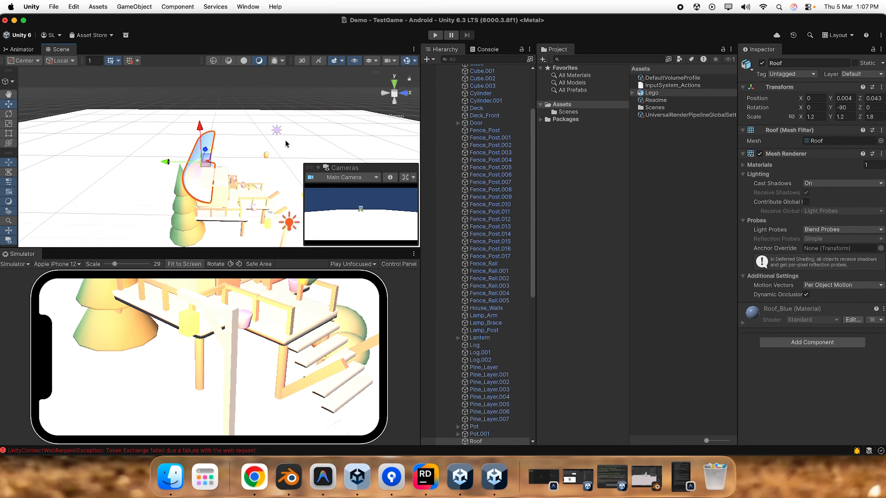
scroll(503, 301, "down", 4)
scroll(219, 168, "up", 2)
left_click_drag(219, 168, 2, 121, "alt")
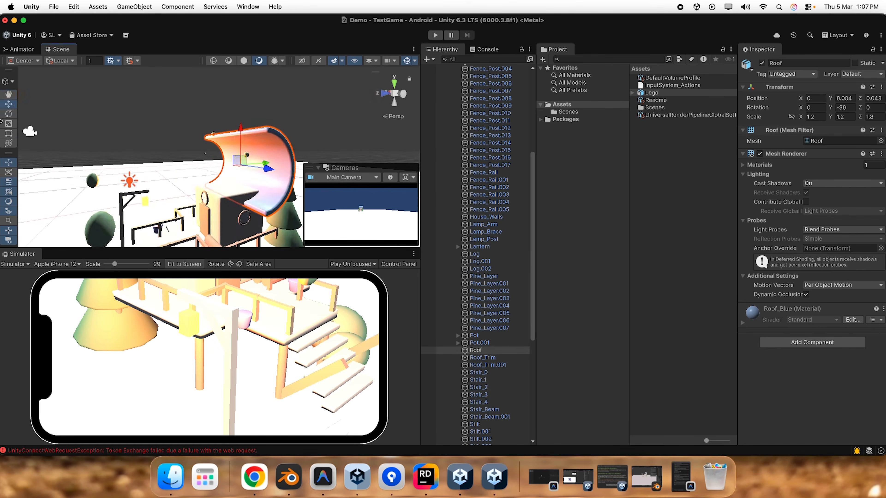
left_click_drag(306, 155, 194, 200, "alt")
scroll(251, 154, "up", 2)
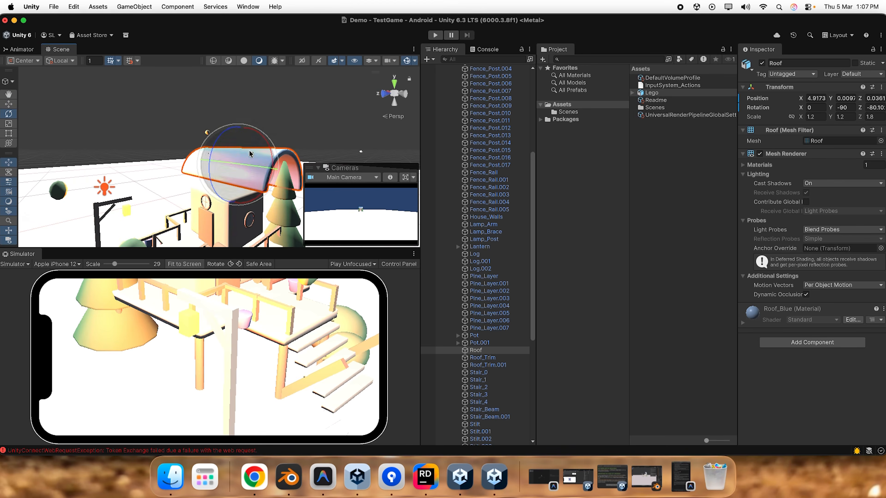
- Center the Roof over the house walls and set its Z rotation to -90
left_click_drag(262, 157, 200, 176, "alt")
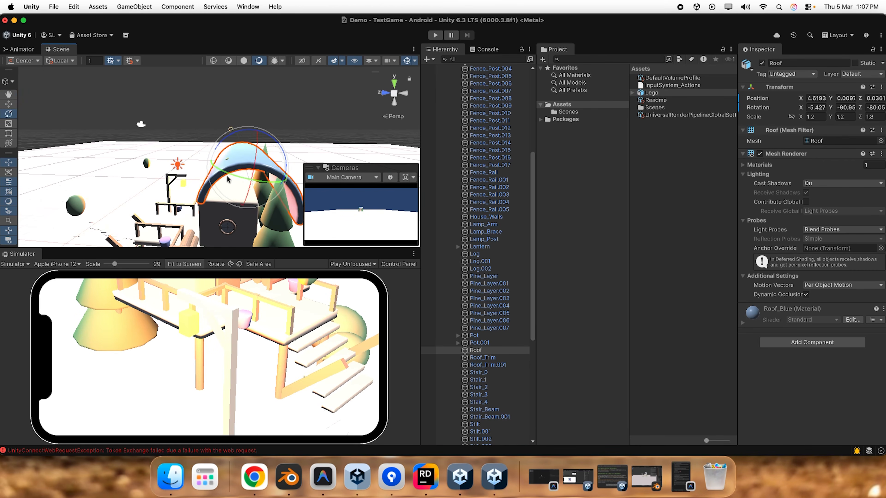
left_click_drag(259, 221, 232, 157, "alt")
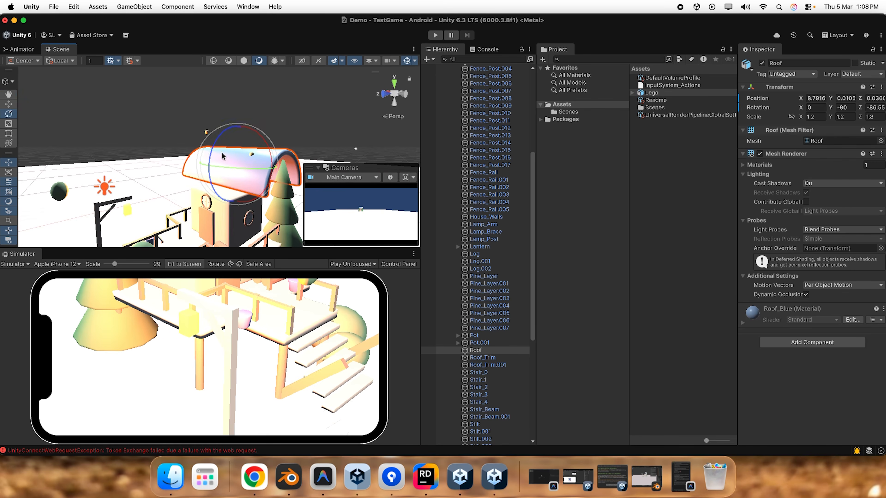
left_click_drag(302, 147, 219, 142, "alt")
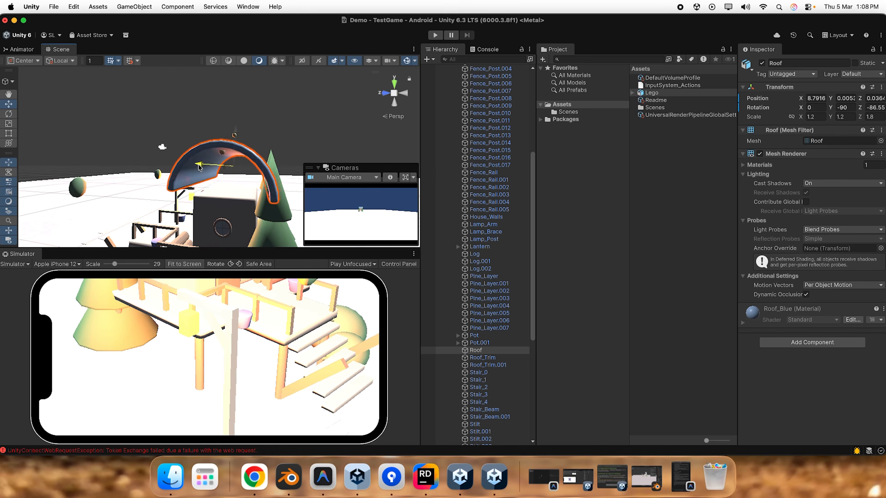
left_click_drag(204, 175, 284, 188, "alt")
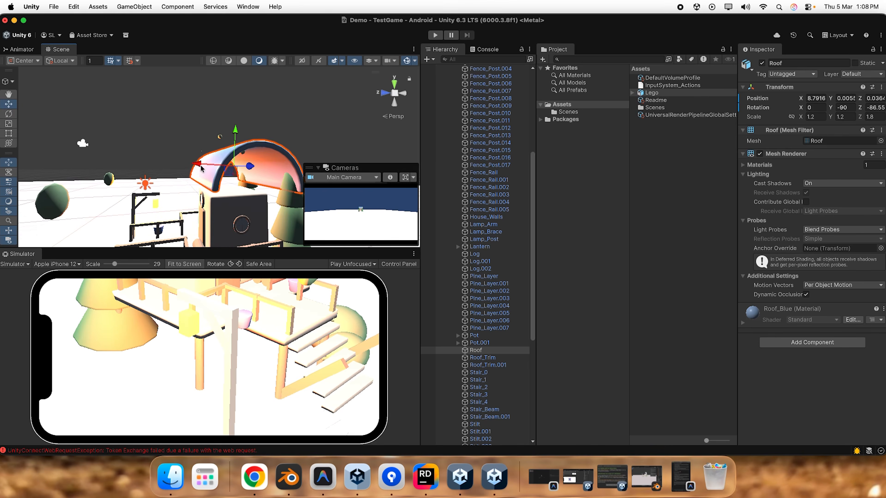
left_click_drag(197, 164, 194, 165)
left_click_drag(254, 183, 187, 178, "alt")
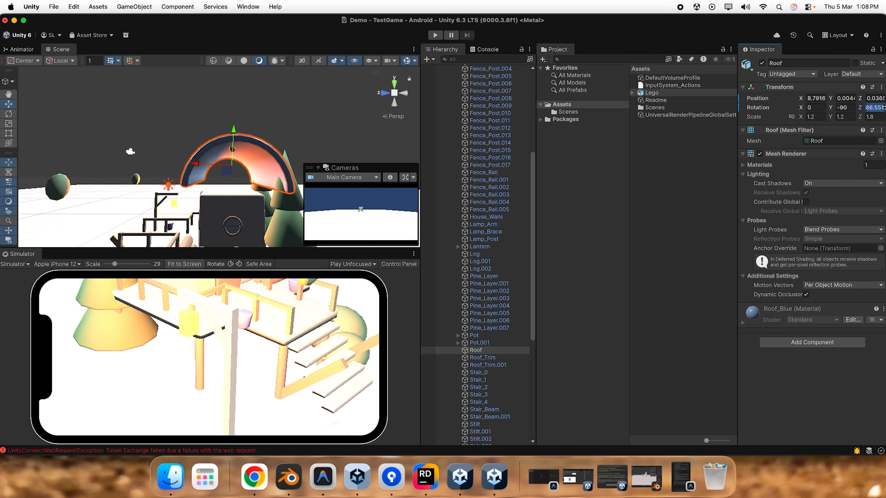
type("-90")
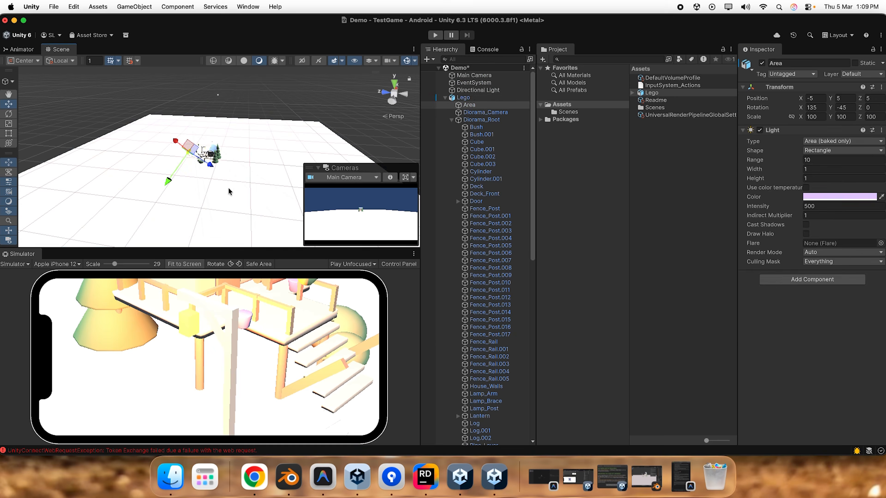
- Delete the imported Diorama_Camera from the Lego model so the scene renders through the Main Camera
left_click(248, 201)
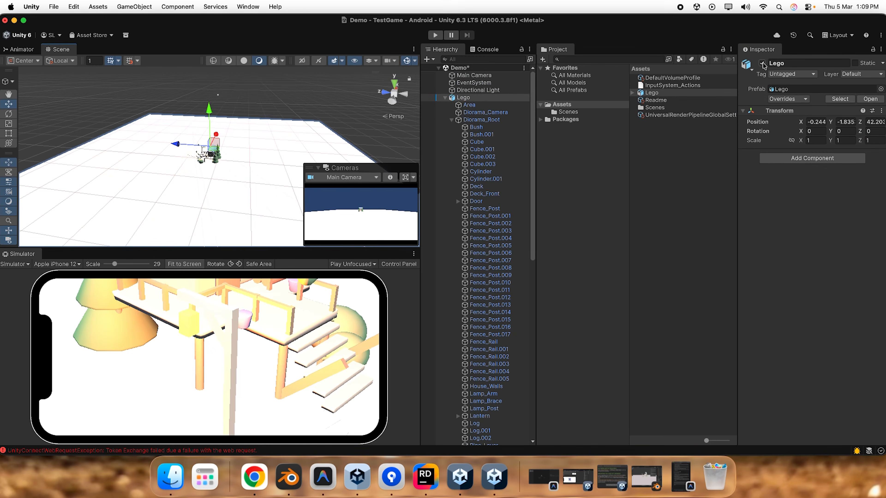
left_click(484, 106)
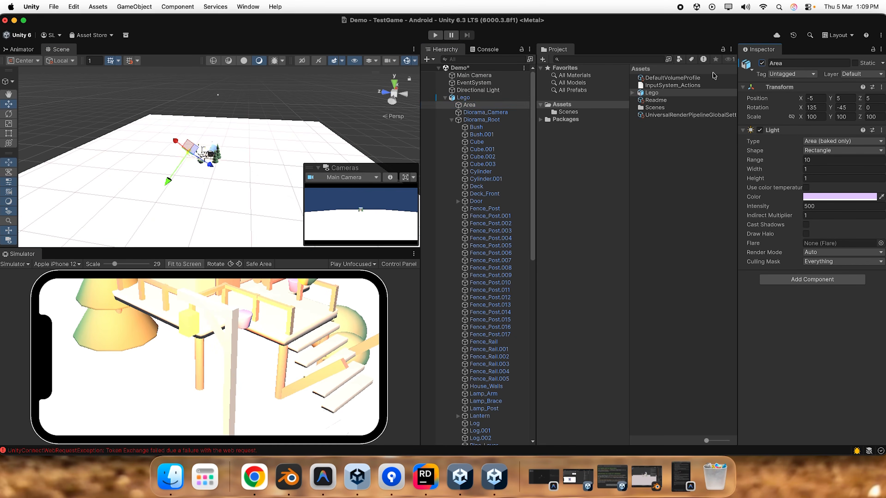
scroll(215, 134, "up", 10)
left_click_drag(190, 141, 227, 156, "alt")
scroll(195, 192, "down", 5)
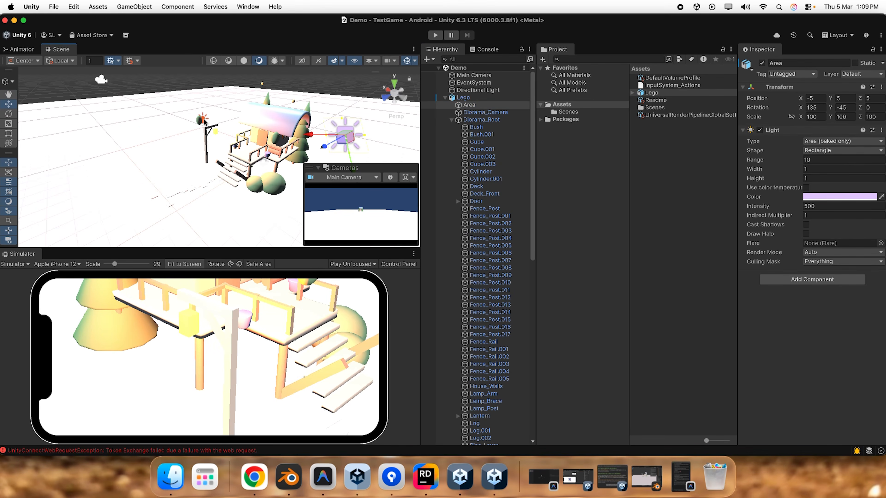
left_click(204, 121)
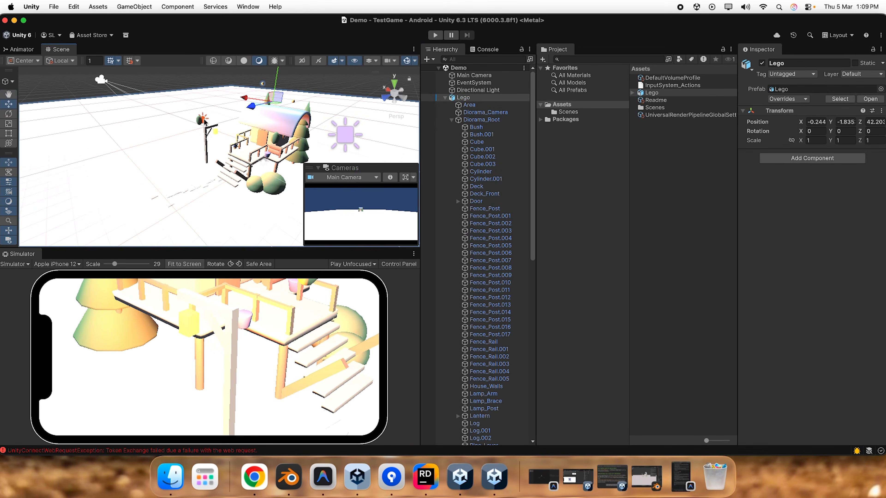
left_click(101, 81)
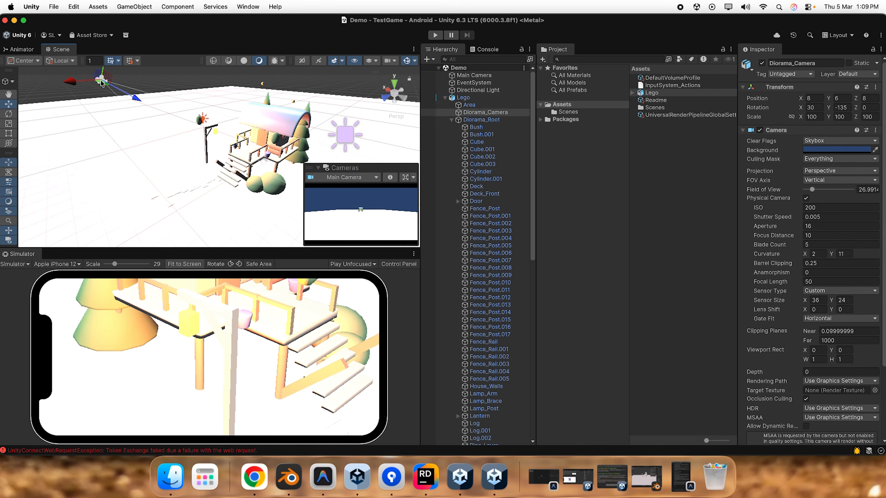
right_click(479, 113)
left_click(493, 170)
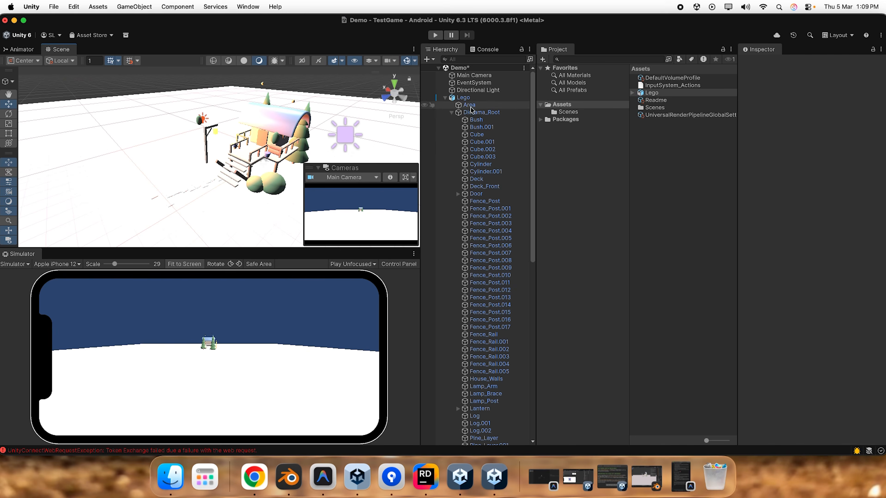
- Delete the Area light object from the Lego model
left_click(350, 141)
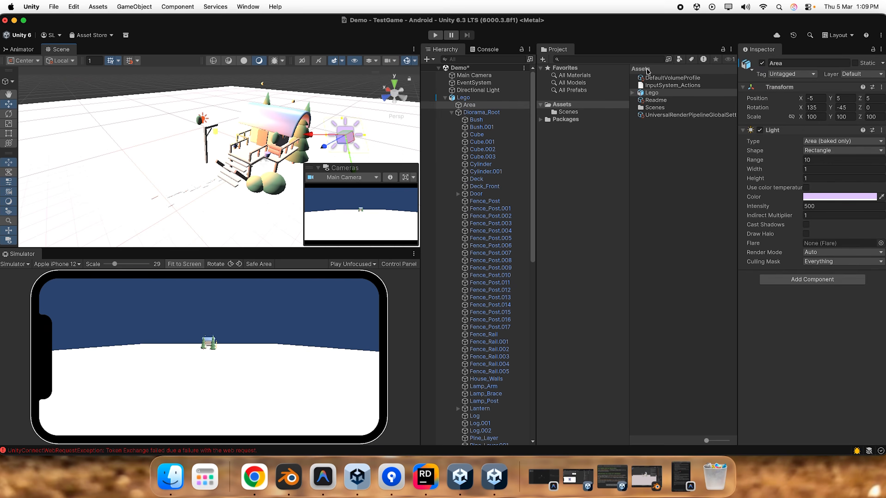
left_click(761, 65)
left_click(762, 64)
right_click(470, 106)
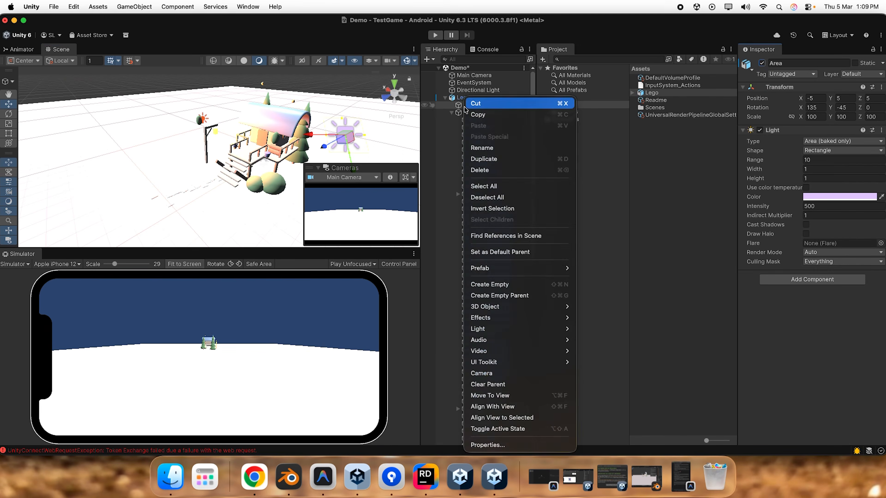
left_click(481, 171)
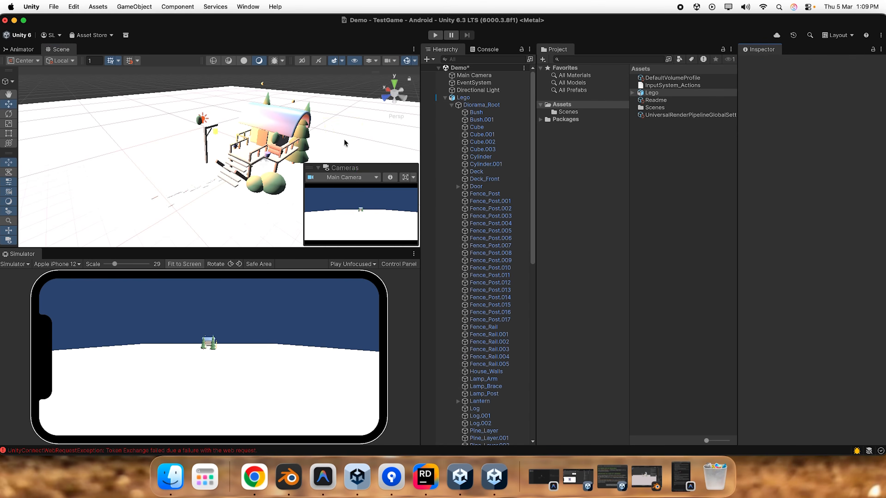
- Raise Diorama_Root above the white ground plane and delete the Ground object
middle_click_drag(344, 143, 263, 147)
scroll(269, 151, "down", 5)
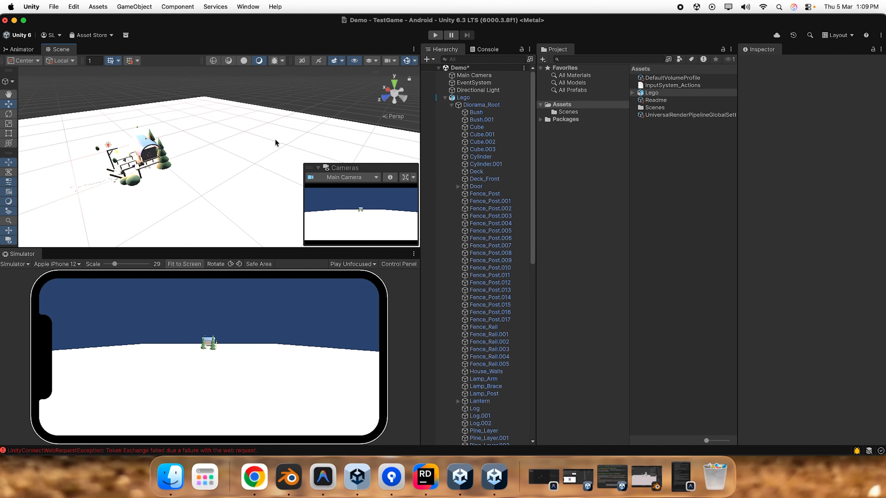
left_click(275, 140)
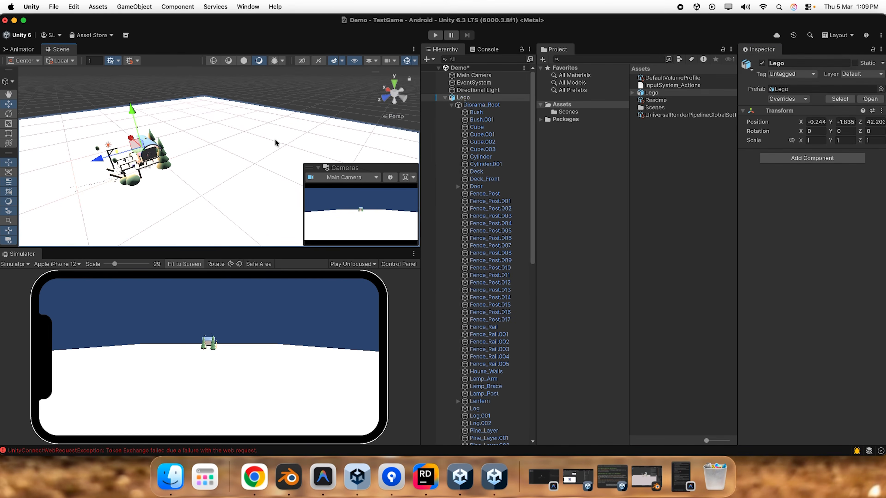
left_click(479, 106)
middle_click_drag(180, 189, 258, 174)
left_click_drag(245, 105, 245, 90)
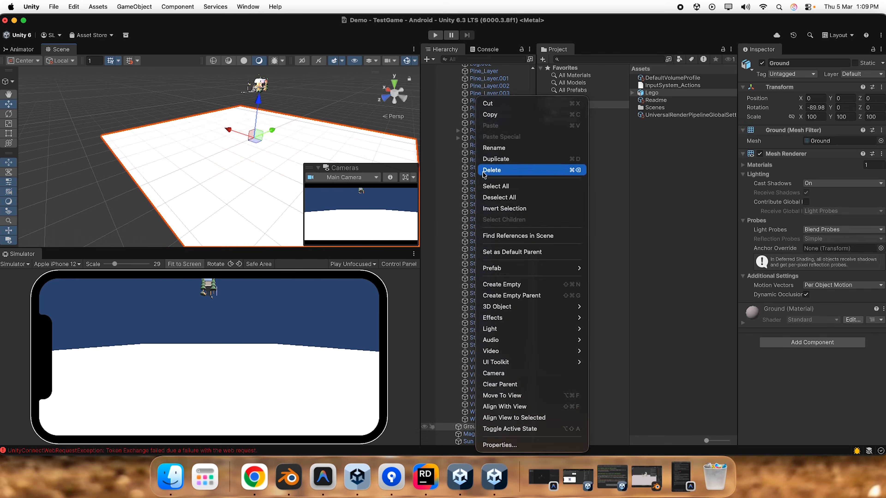
left_click(484, 171)
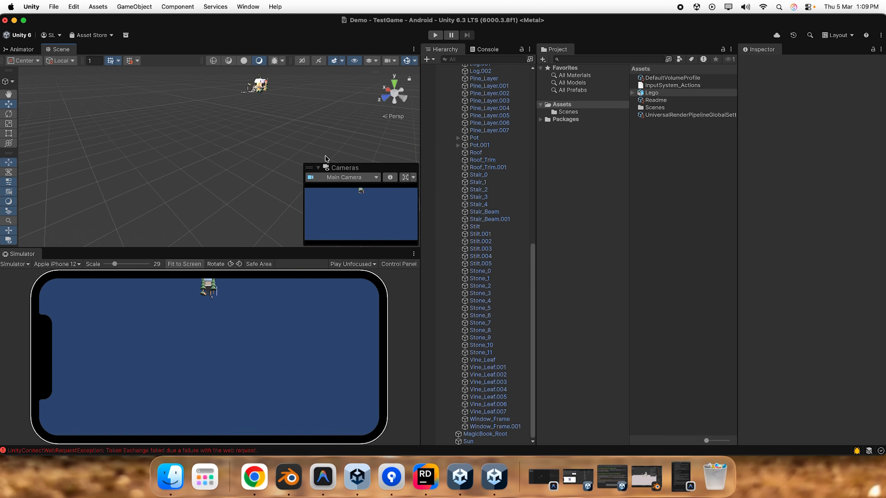
- Select the Lego root object and place it in front of the Main Camera at about 0, -19.8, 4.2
scroll(498, 225, "up", 10)
scroll(500, 222, "up", 5)
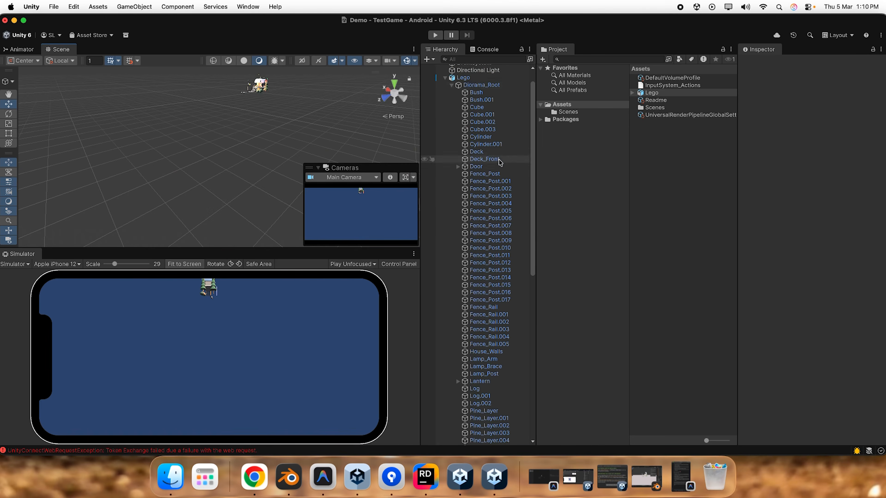
left_click(469, 84)
left_click(464, 78)
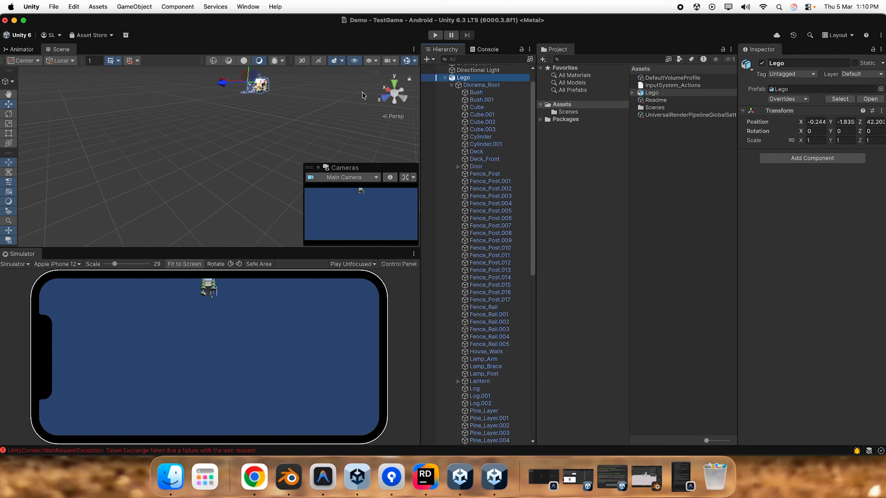
scroll(192, 190, "down", 3)
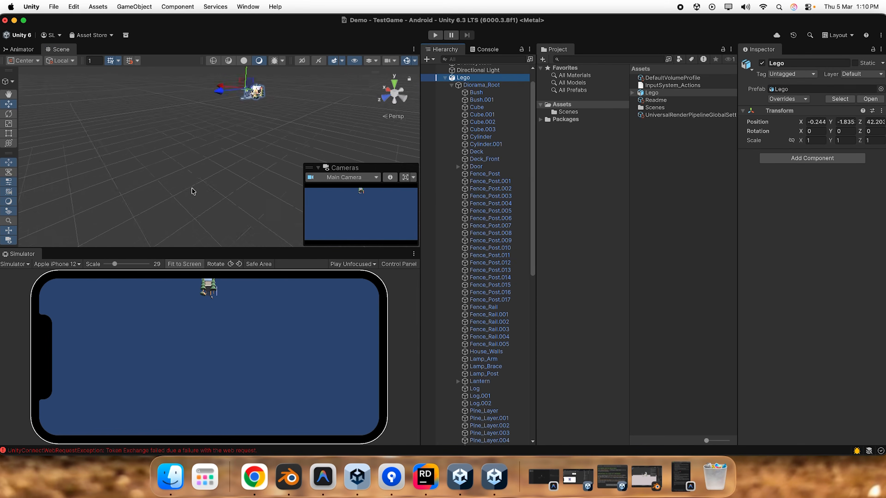
middle_click_drag(238, 106, 220, 199)
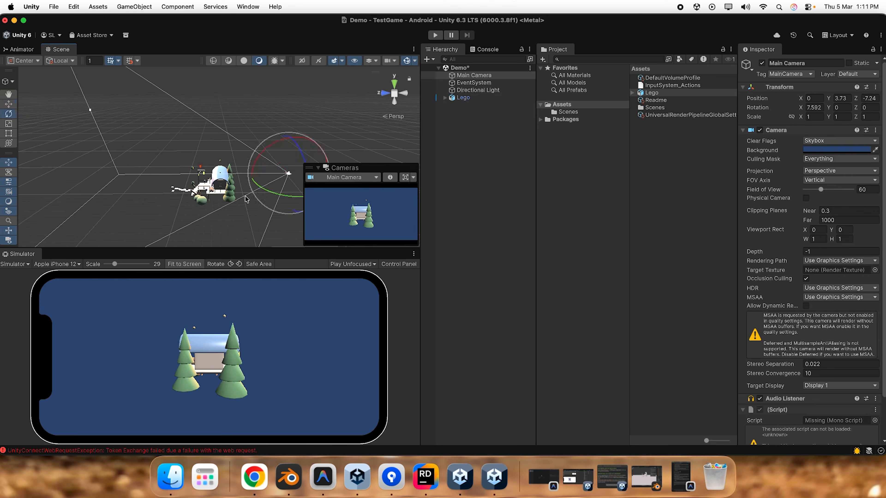
- Rotate the Lego model to about -140.4 degrees on Y so the house's front faces the Main Camera
left_click(453, 98)
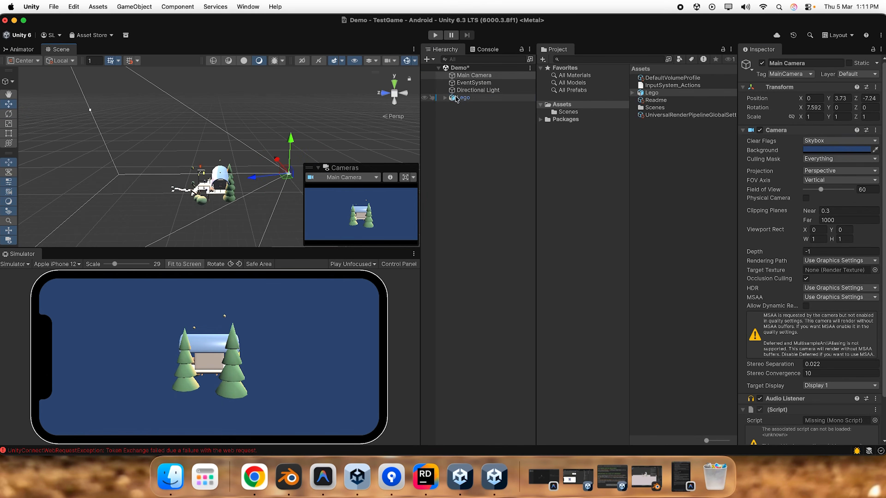
left_click_drag(858, 131, 834, 135)
left_click_drag(831, 133, 1, 42)
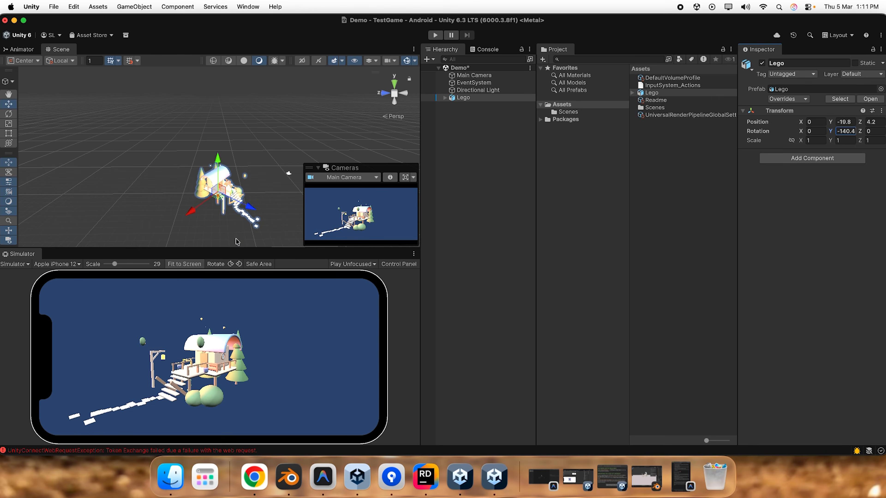
- Enlarge the Simulator view and fine-tune the Lego model to about -147.8 degrees Y rotation and Y position -19.37
left_click_drag(234, 248, 246, 122)
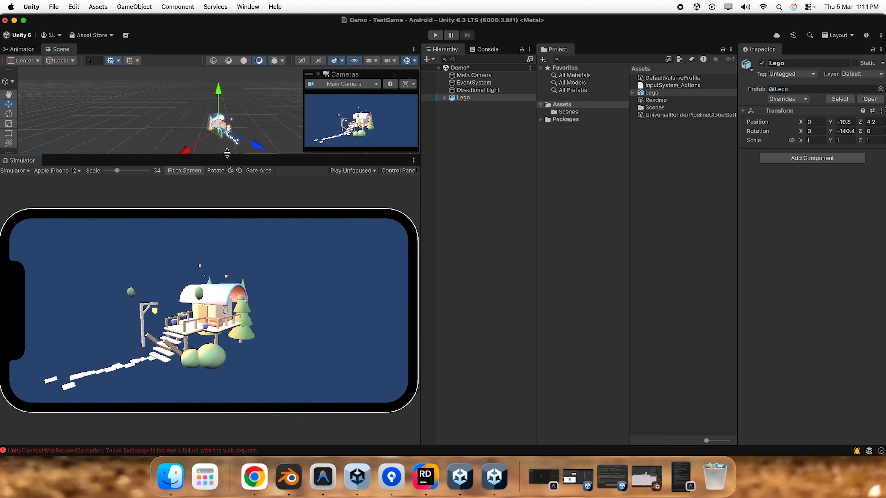
left_click_drag(229, 154, 230, 186)
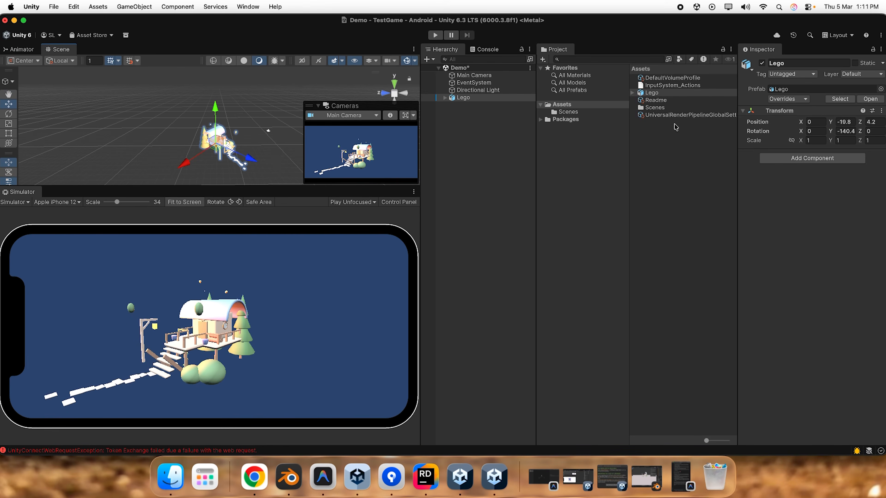
left_click_drag(828, 135, 721, 151)
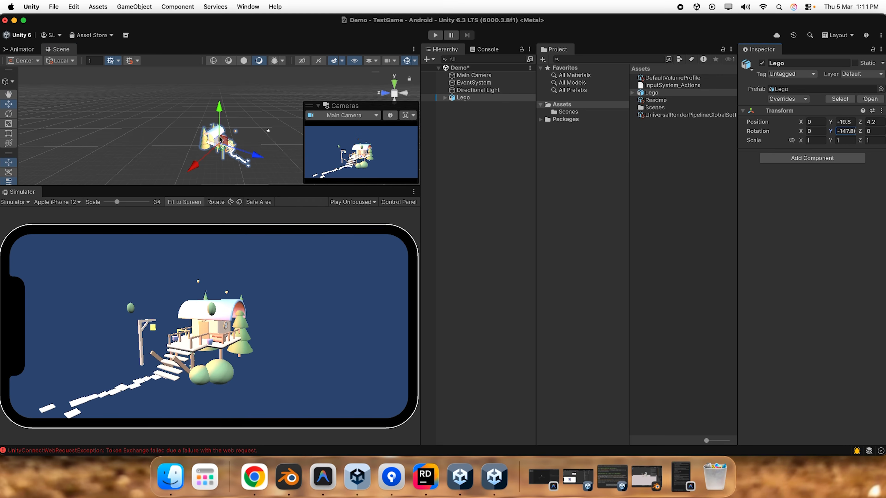
left_click_drag(219, 109, 220, 106)
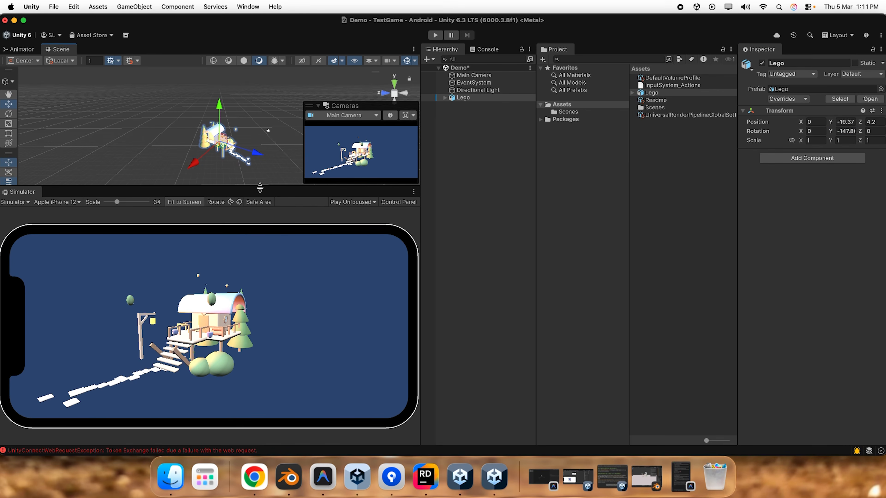